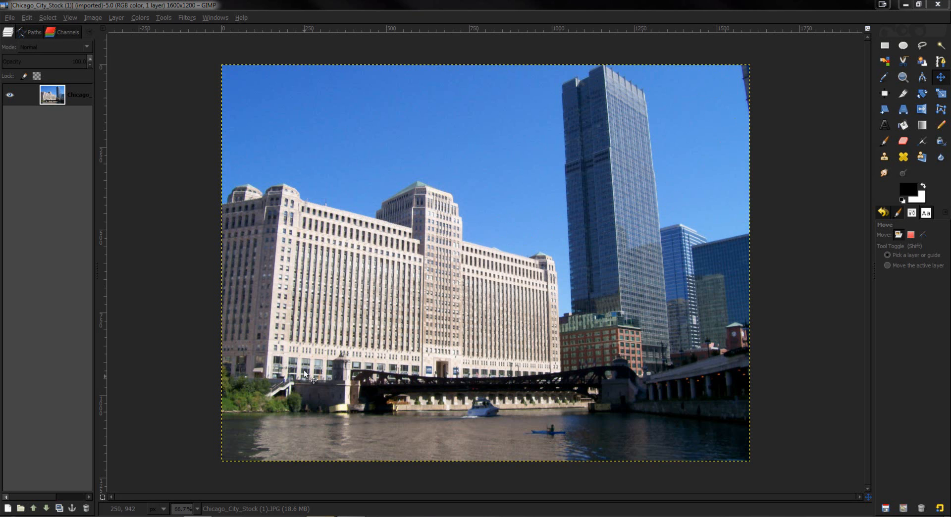
left_click(10, 18)
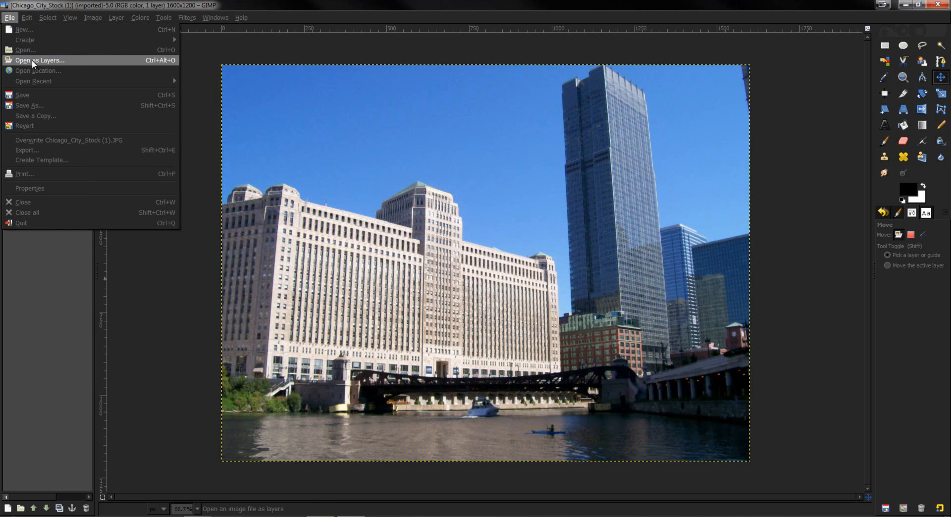
mouse_move(27, 17)
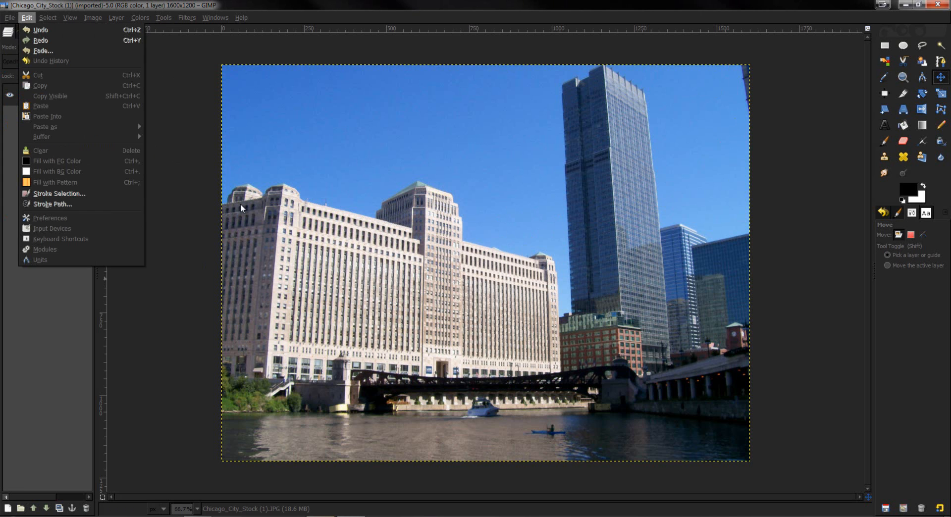
left_click(190, 252)
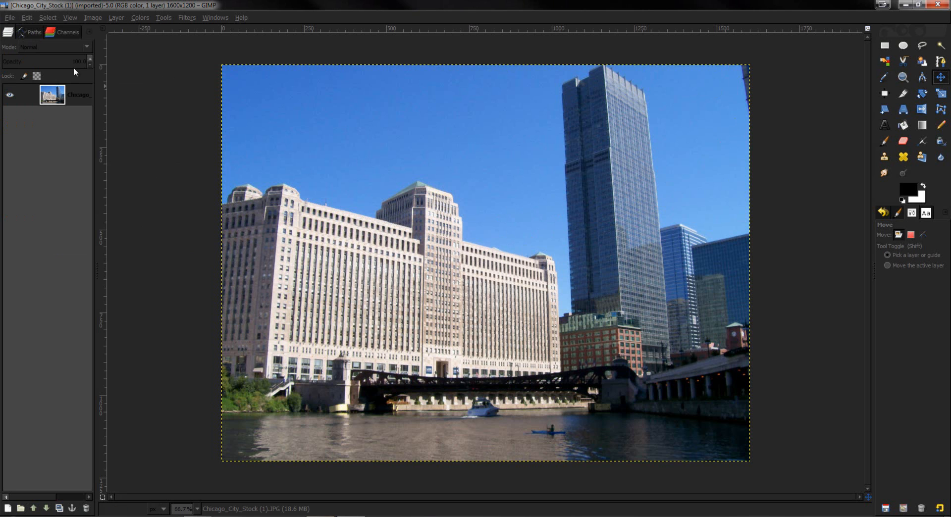
- Start opening an image and browse to the "a flares" folder inside GFX > 10K GFX PACK 2
left_click(9, 21)
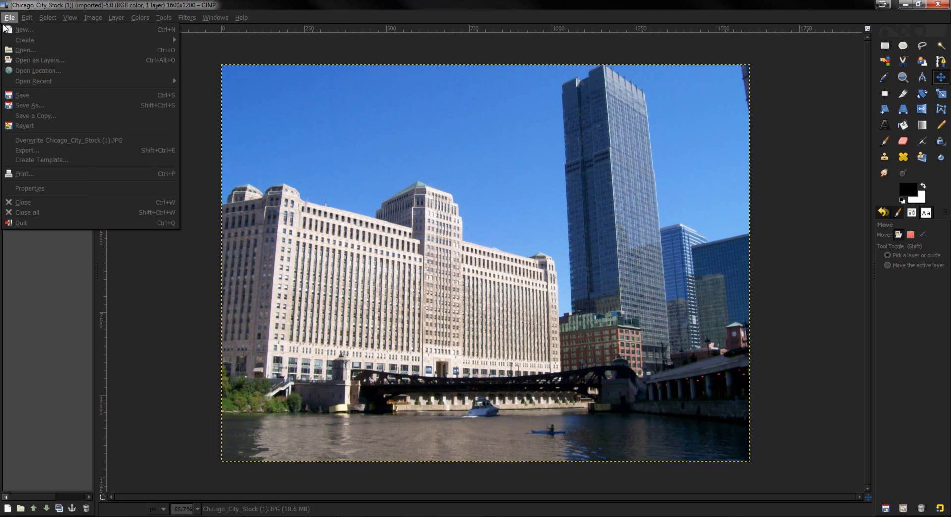
left_click(30, 50)
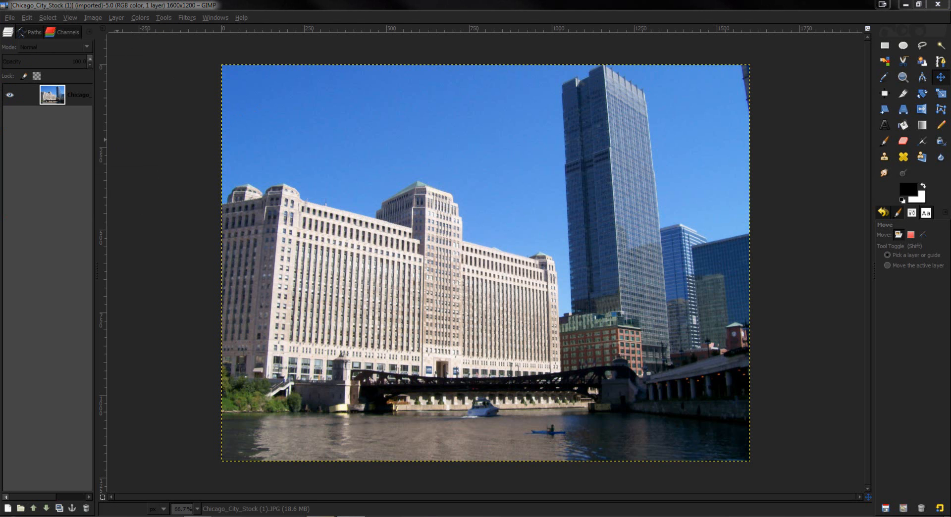
left_click_drag(0, 92, 419, 92)
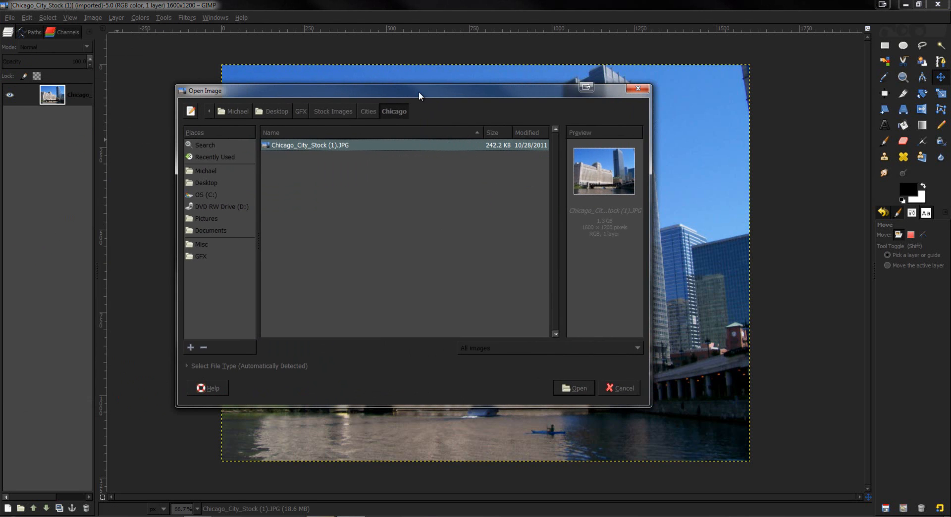
left_click(315, 112)
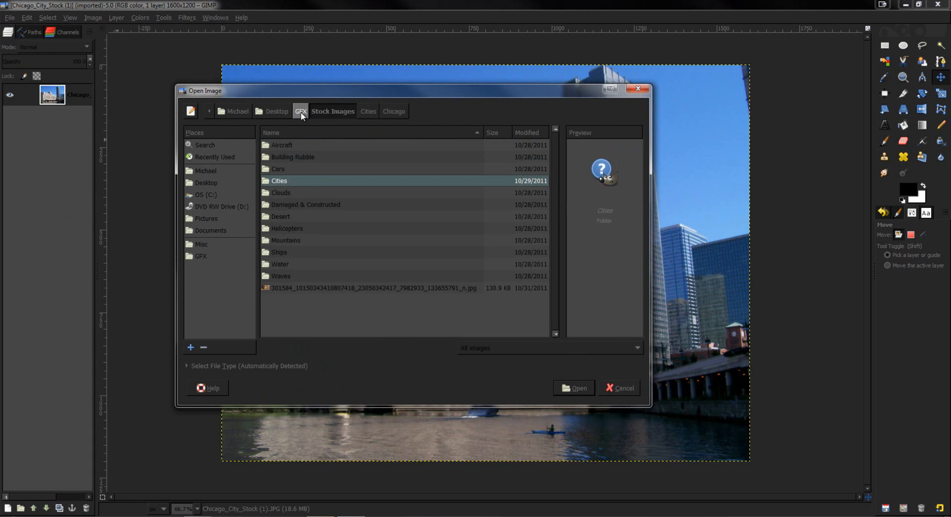
left_click(302, 112)
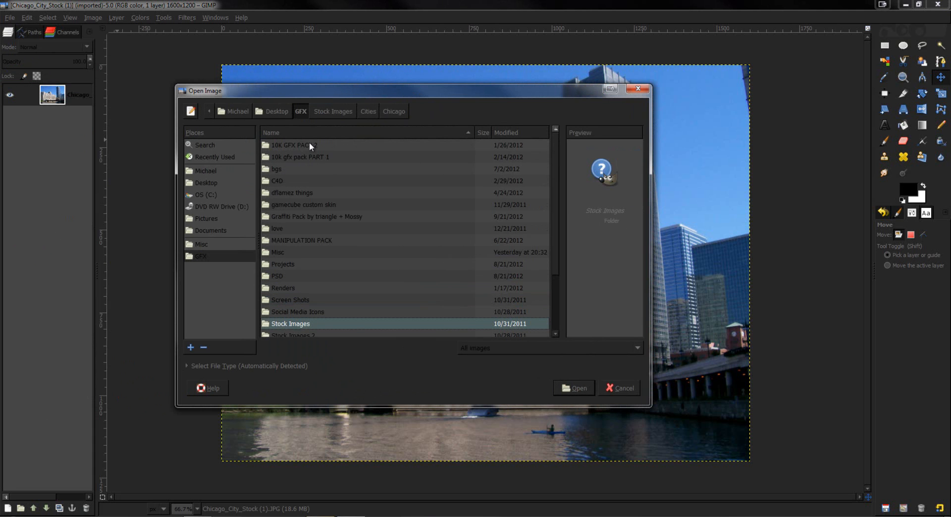
double_click(306, 156)
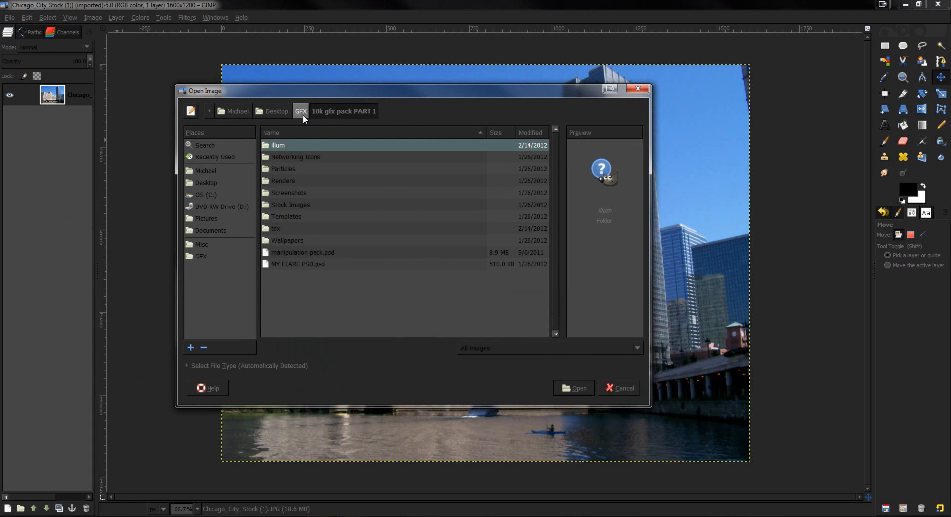
left_click(301, 112)
double_click(306, 146)
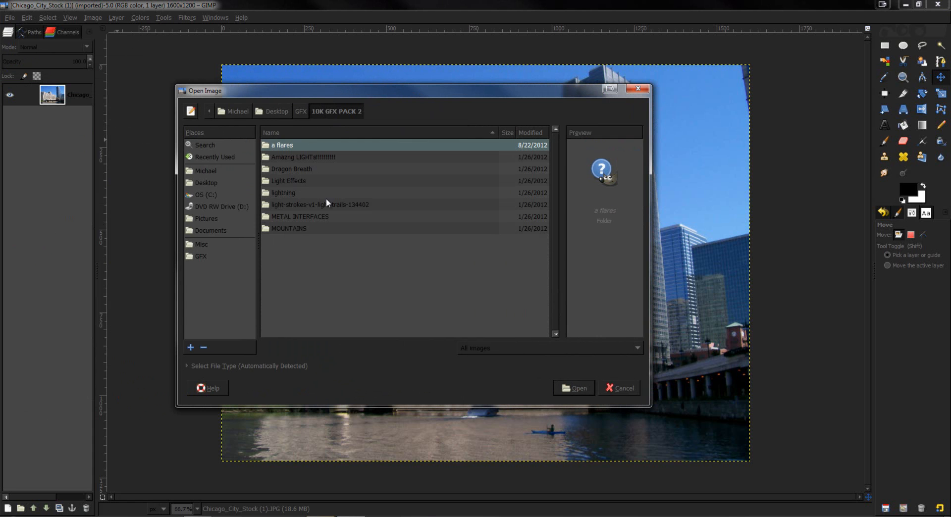
double_click(308, 145)
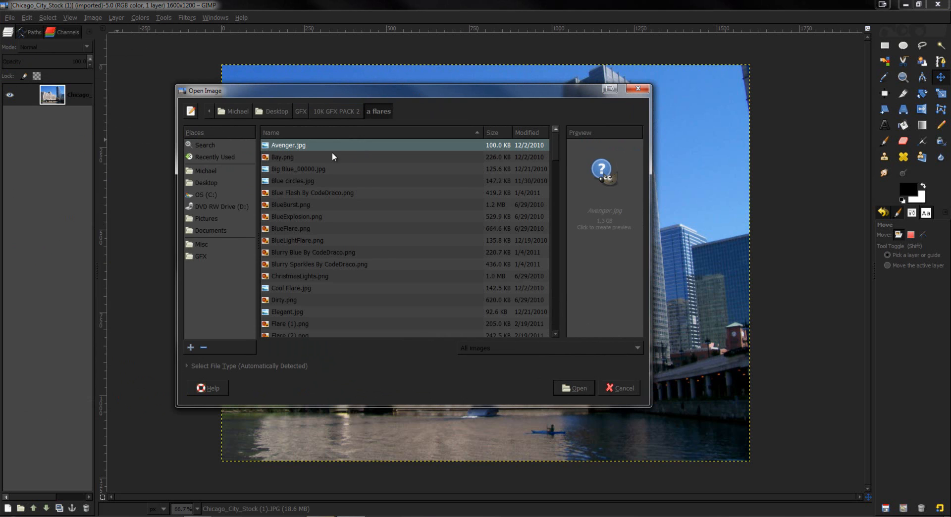
- Look through the flare images and open Sunburst.png
left_click(349, 162)
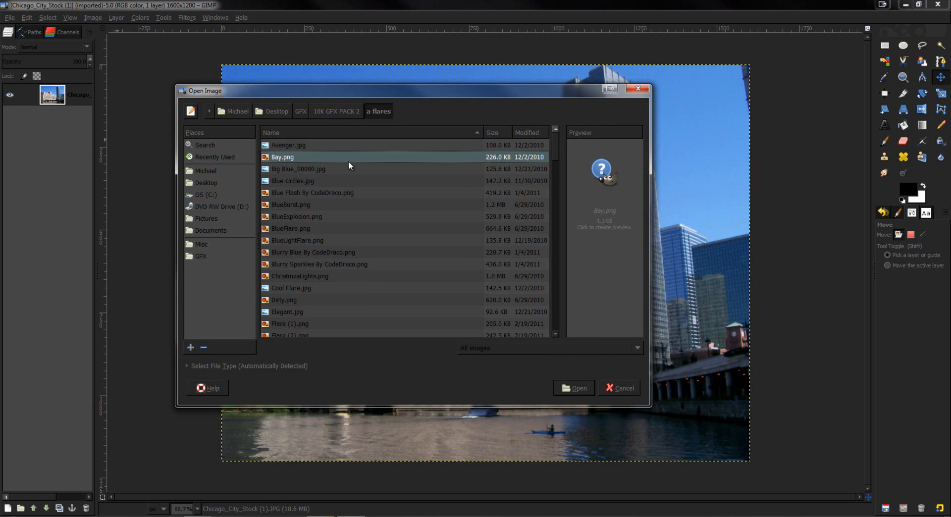
key("Up")
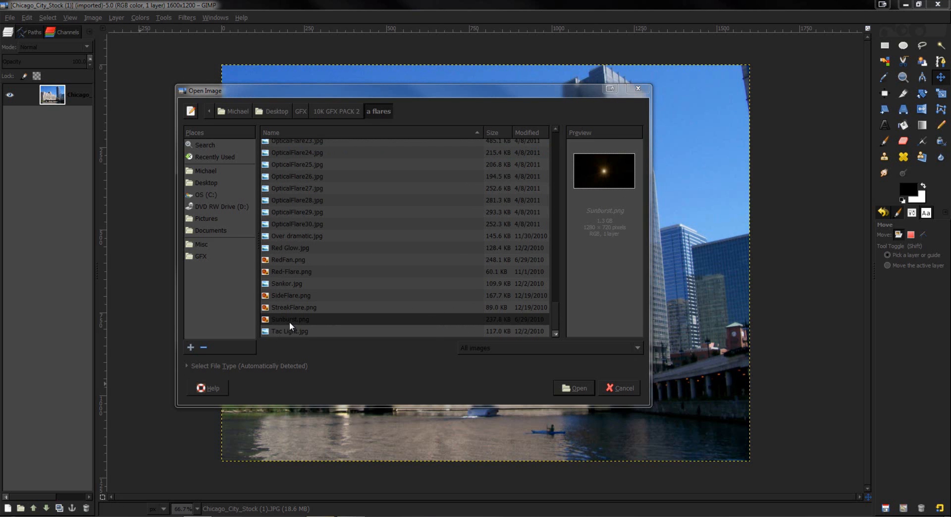
left_click(570, 389)
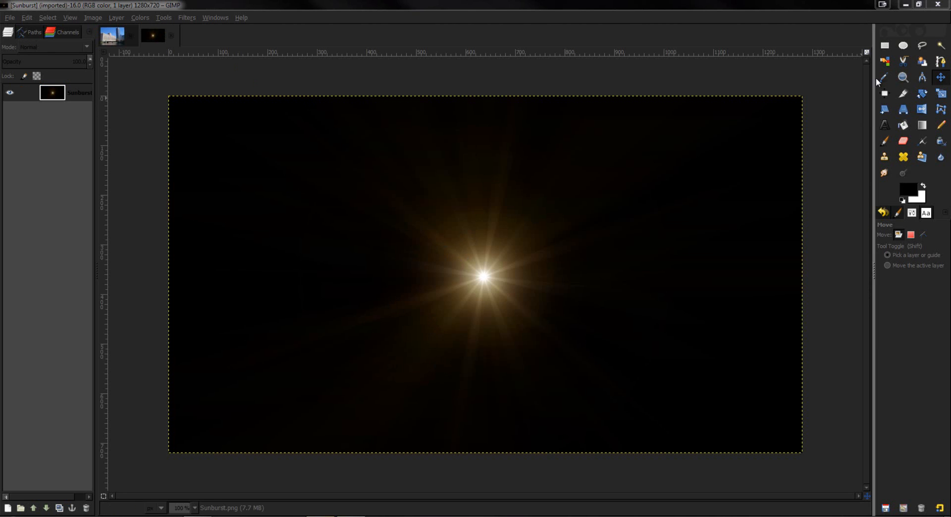
- Copy the sunburst image, paste it into the Chicago photo and turn the floating selection into a new layer
left_click(667, 124)
key("ctrl+c")
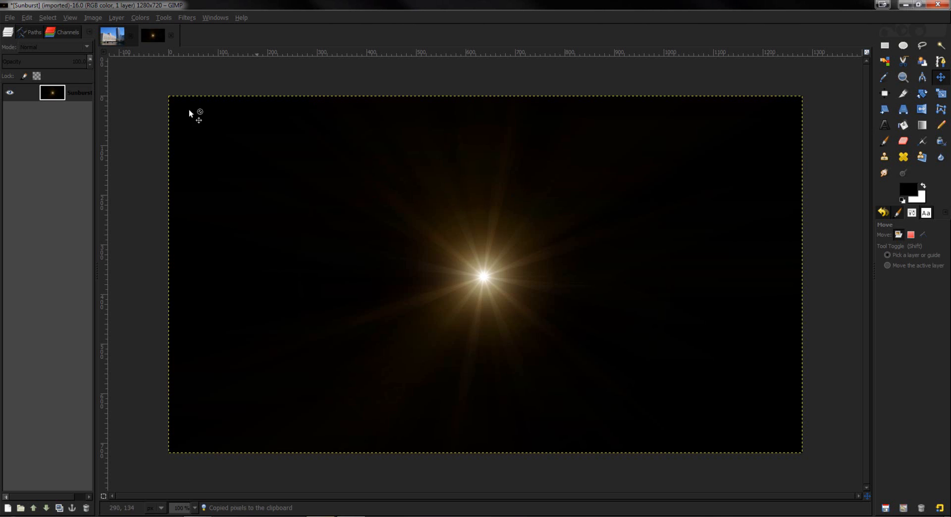
left_click(113, 36)
key("ctrl+v")
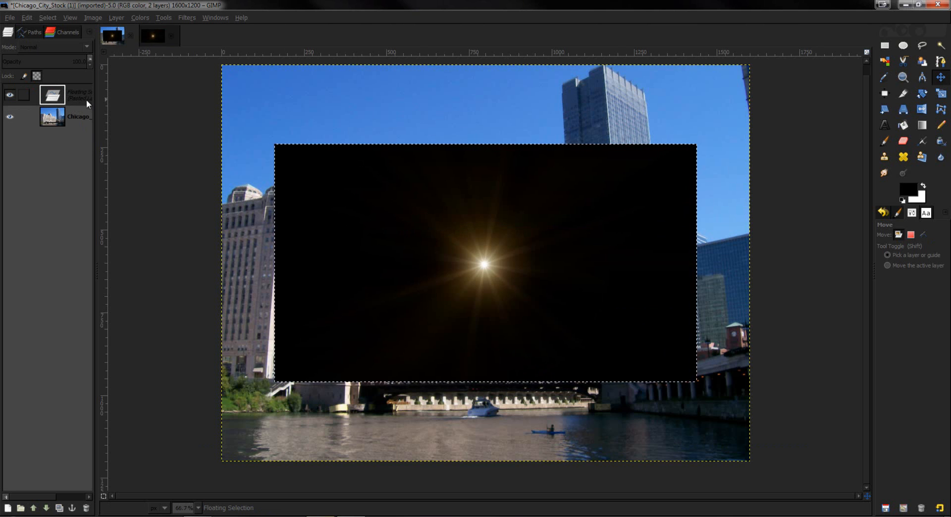
left_click_drag(98, 275, 106, 275)
right_click(72, 93)
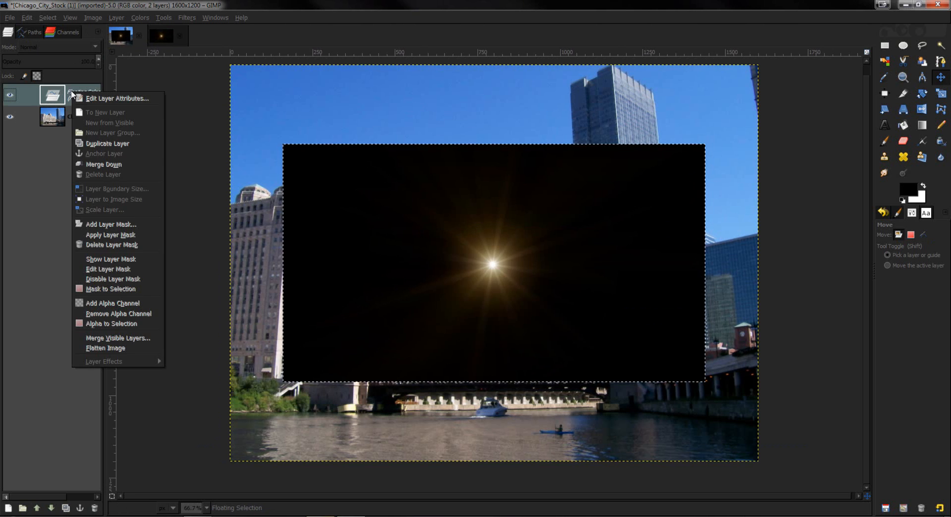
left_click(86, 113)
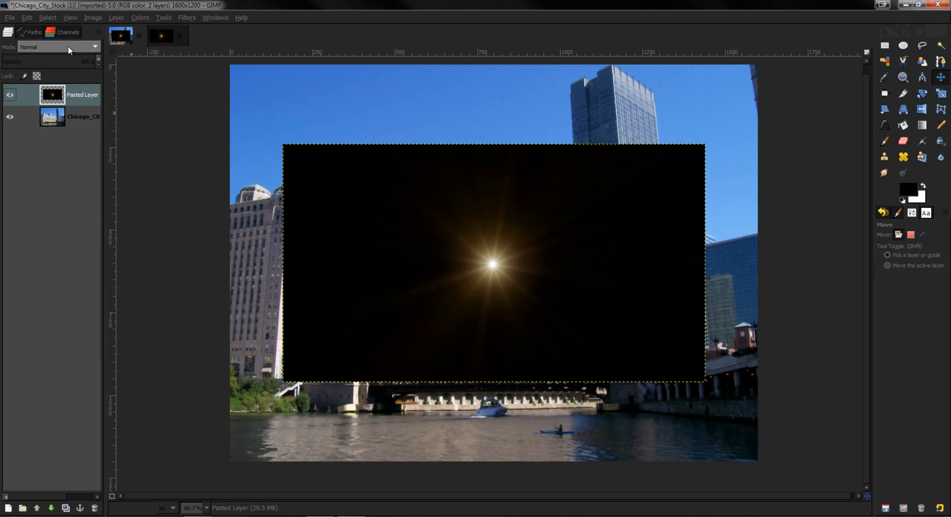
- Set the pasted flare layer's mode to Screen and move the flare into the sky at the photo's upper-right corner
left_click(68, 46)
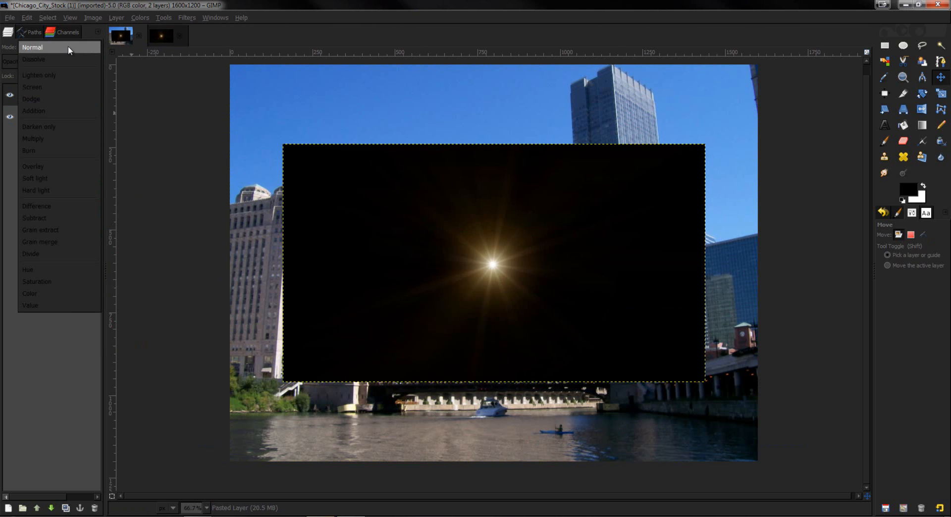
left_click(67, 87)
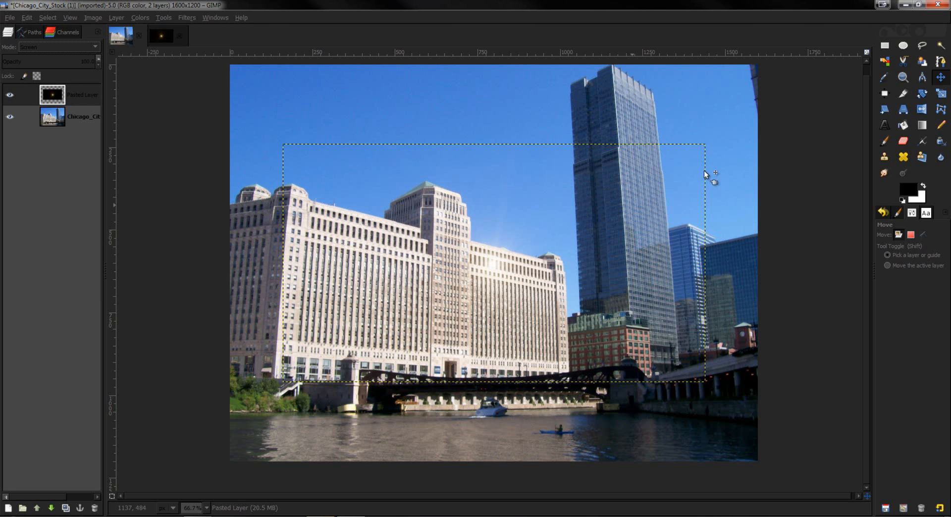
left_click_drag(497, 278, 748, 78)
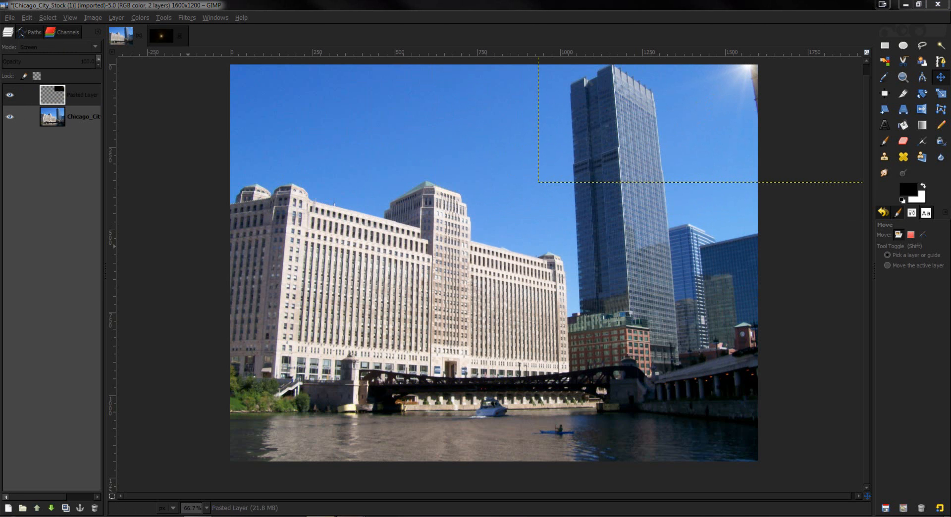
- Add a new transparent layer and make a Paths selection of a ray widening from the flare to the large building's upper-left roof
key("Return")
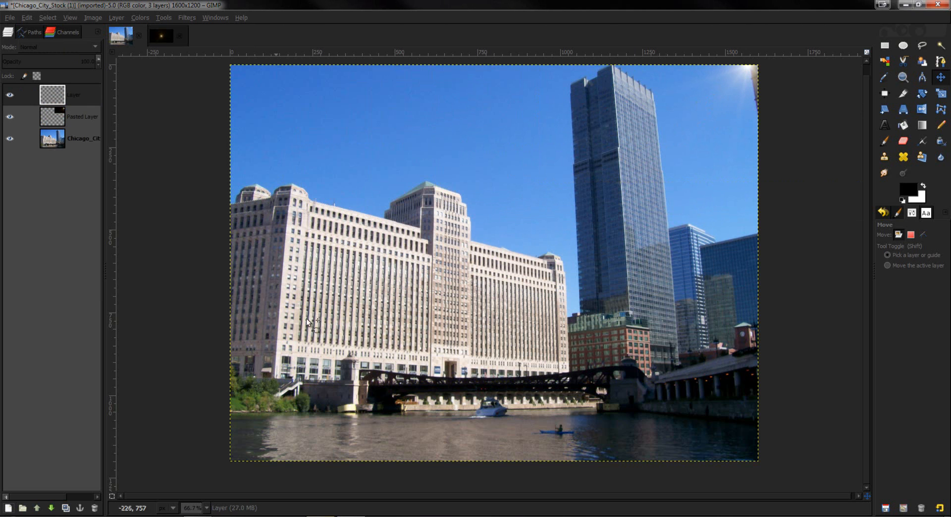
left_click(944, 62)
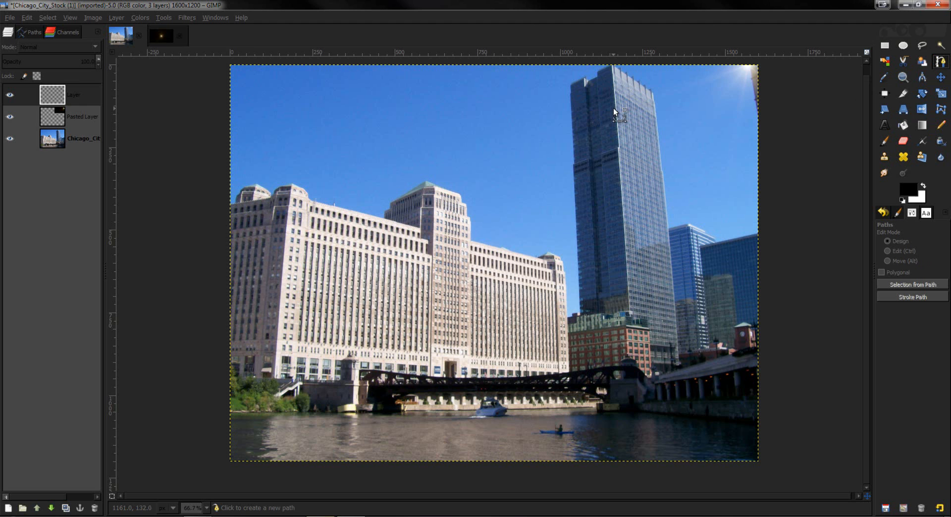
left_click(728, 65)
left_click(306, 175)
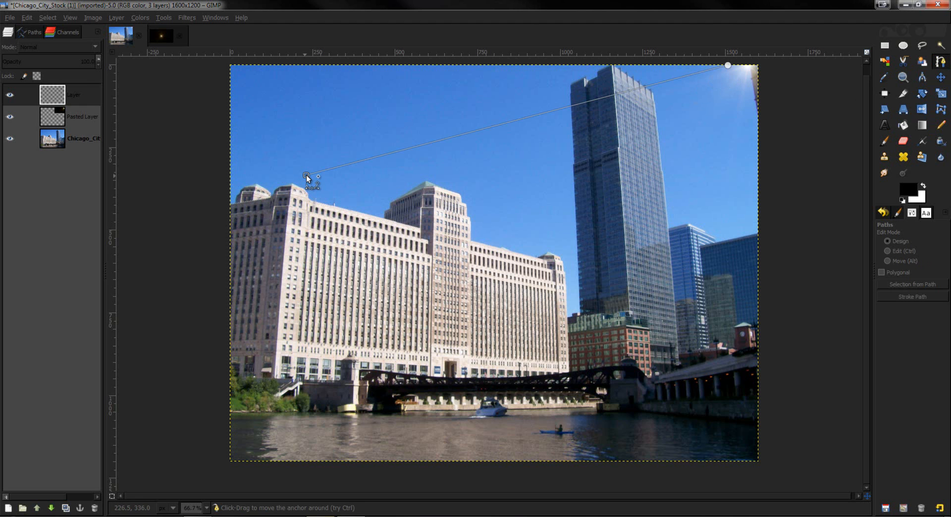
left_click(321, 223)
left_click(730, 77)
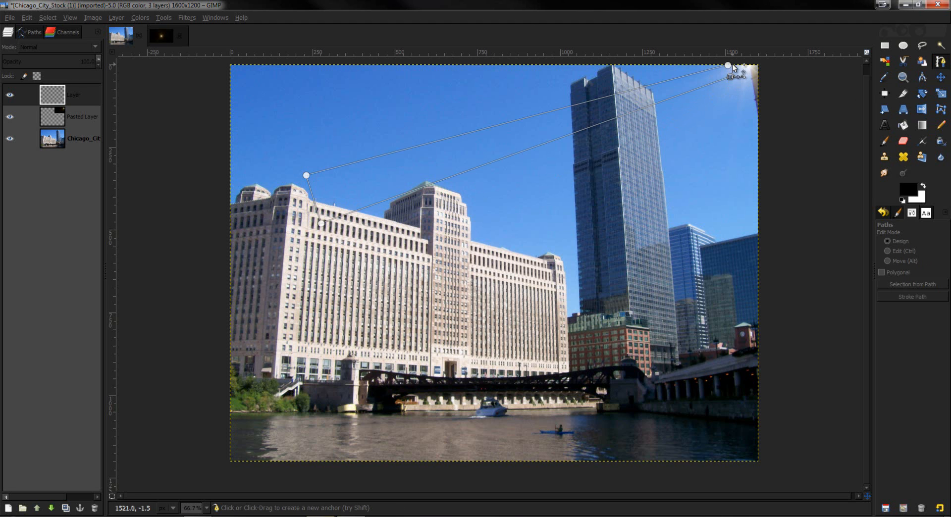
left_click(729, 63, "ctrl")
left_click(731, 77)
key("Return")
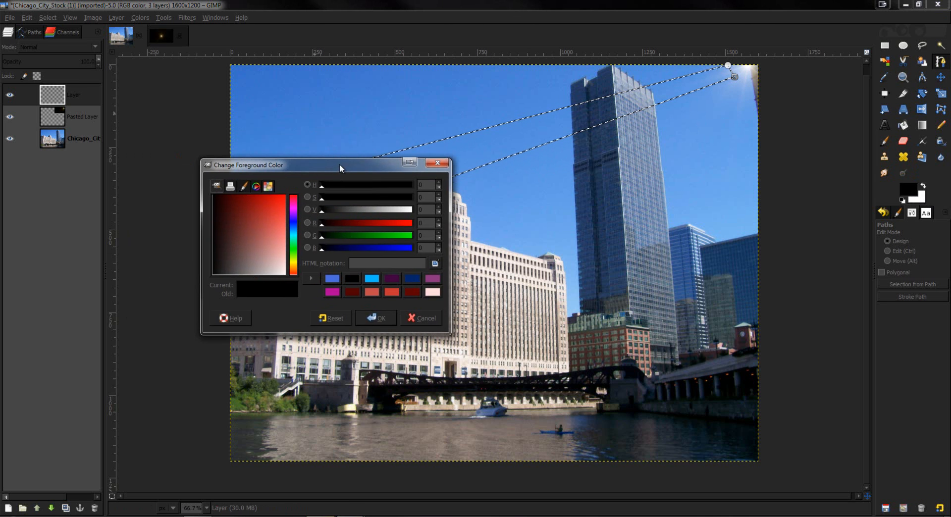
- Set the foreground color to a light orange-yellow, f9d389
left_click(293, 263)
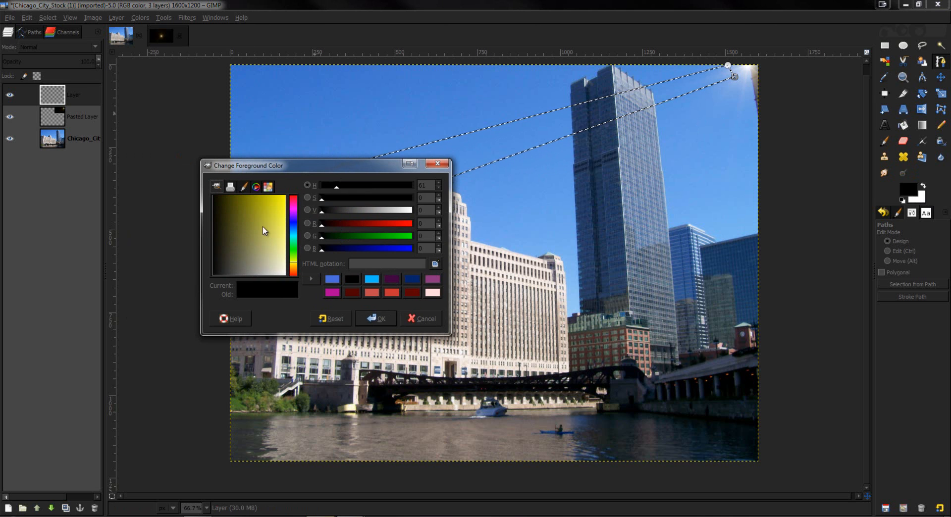
left_click(272, 213)
left_click_drag(387, 241, 377, 240)
left_click_drag(270, 211, 284, 205)
left_click_drag(401, 200, 362, 200)
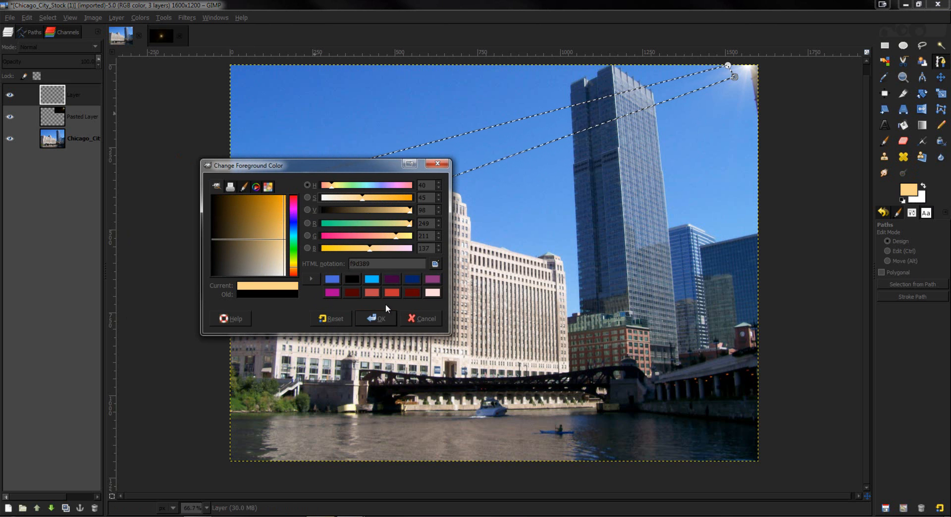
left_click(373, 319)
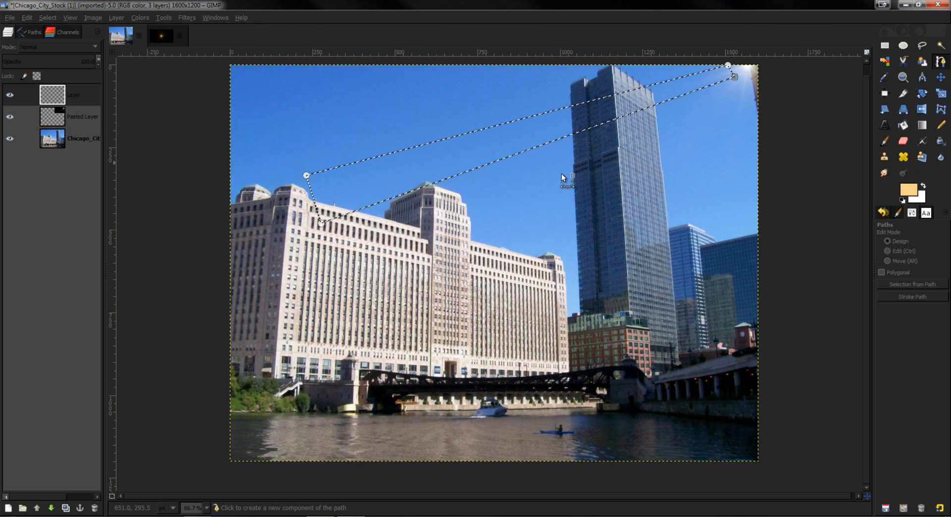
- Bucket-fill the ray selection with the foreground color and duplicate the ray layer three times
left_click(900, 127)
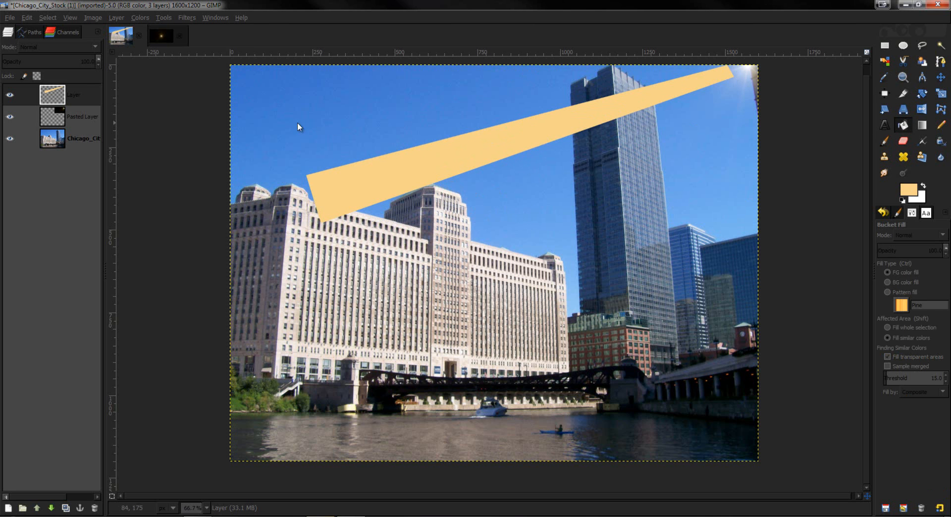
left_click(65, 508)
left_click(65, 508)
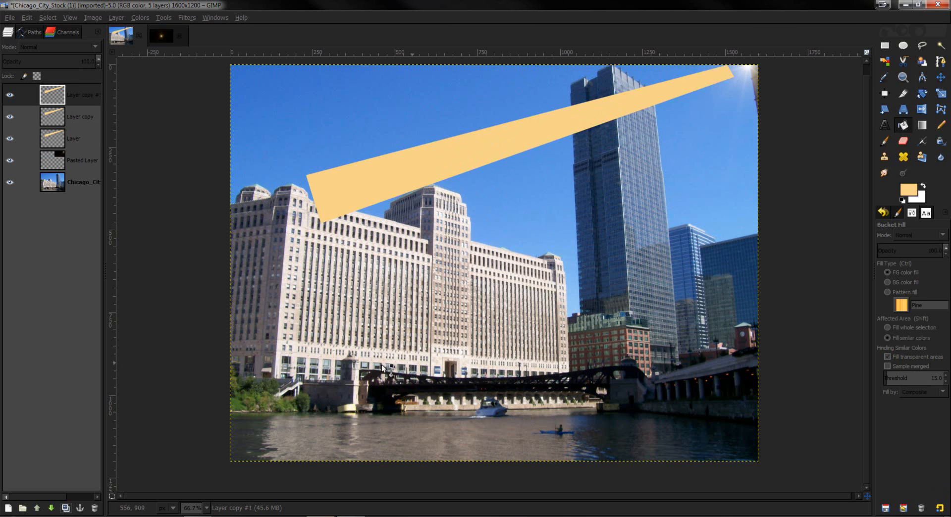
left_click(70, 507)
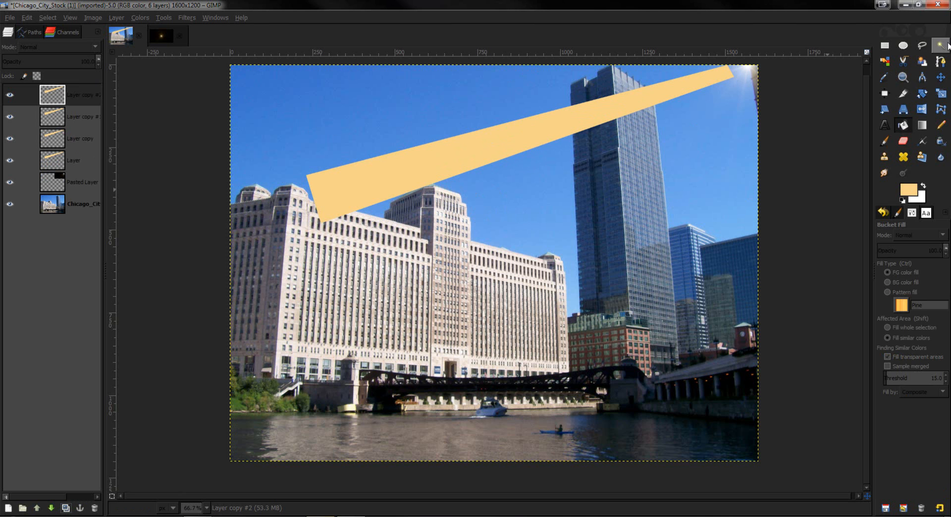
- Rotate the topmost ray copy counter-clockwise so it slopes more steeply than the original ray
left_click(923, 95)
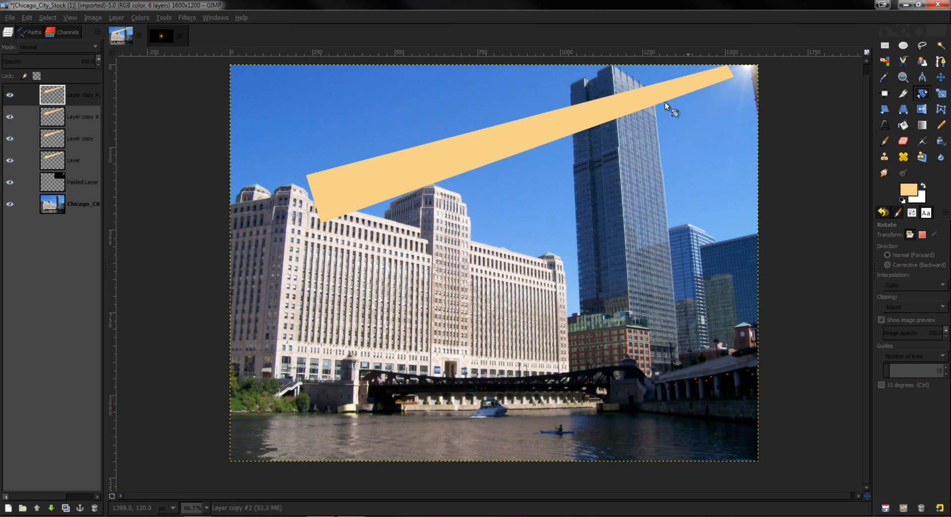
left_click(639, 99)
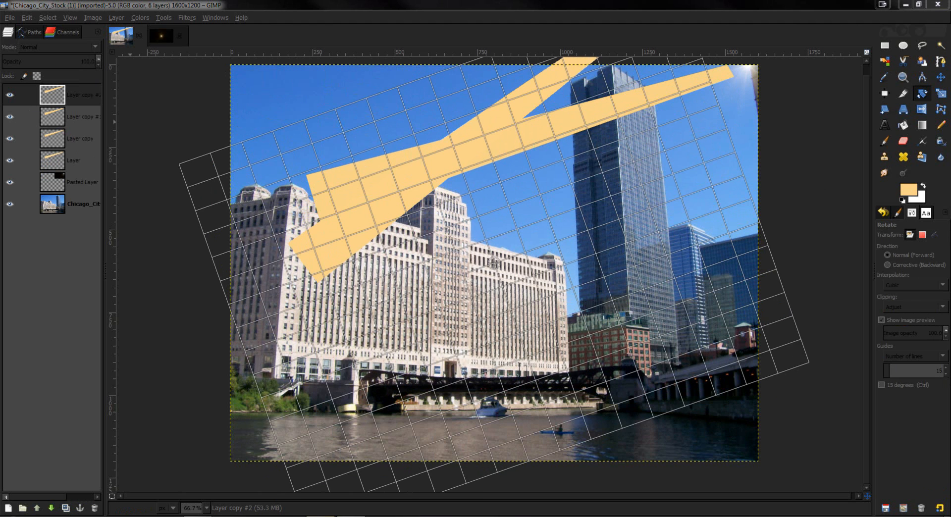
key("Return")
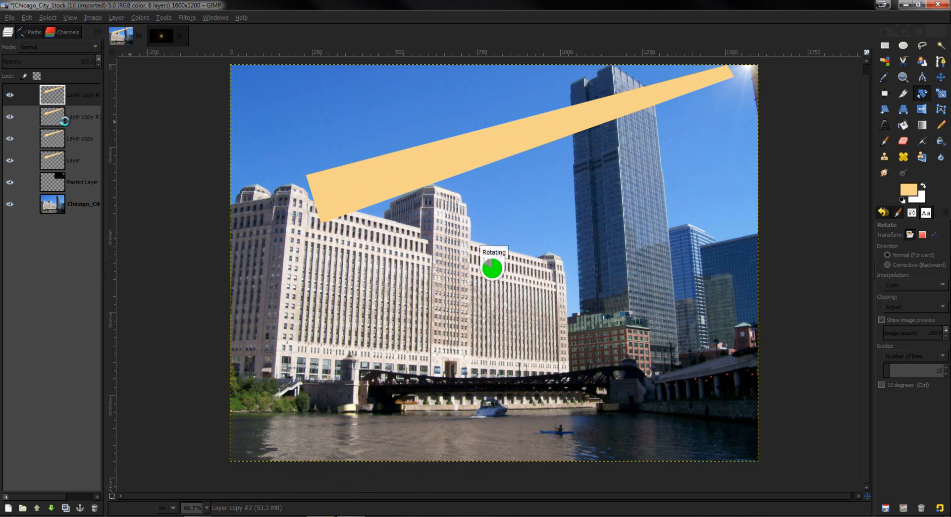
- Autocrop the second-lowest ray layer, Layer copy, and rotate its ray counter-clockwise until it is the steepest ray
left_click(70, 137)
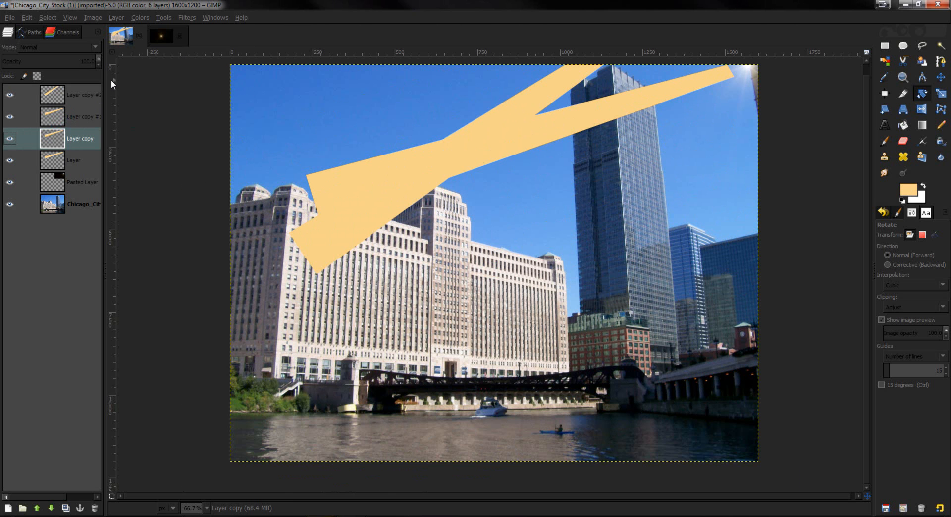
left_click(115, 18)
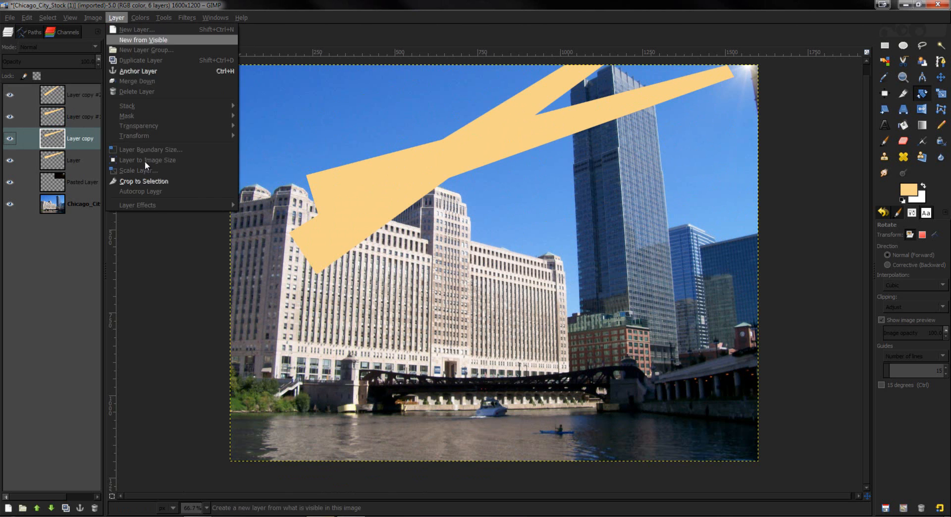
left_click(151, 192)
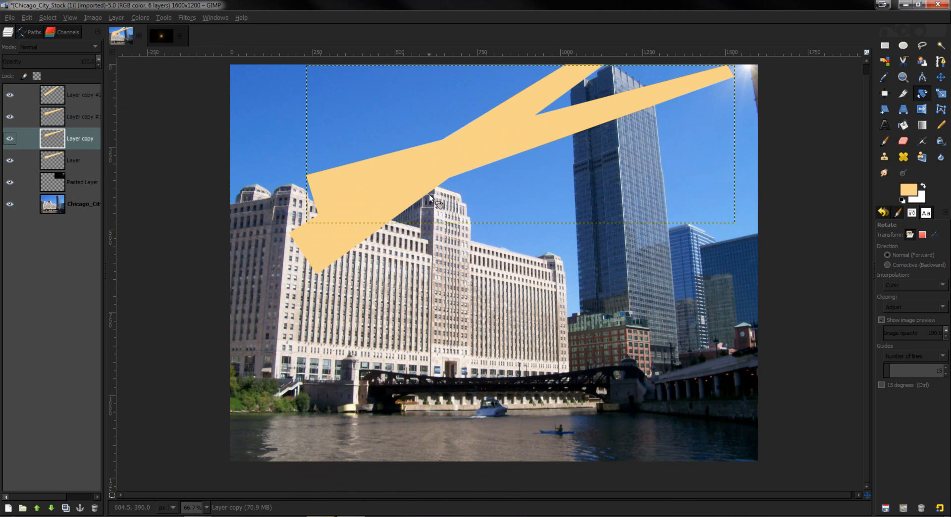
left_click(495, 151)
left_click_drag(335, 172, 370, 290)
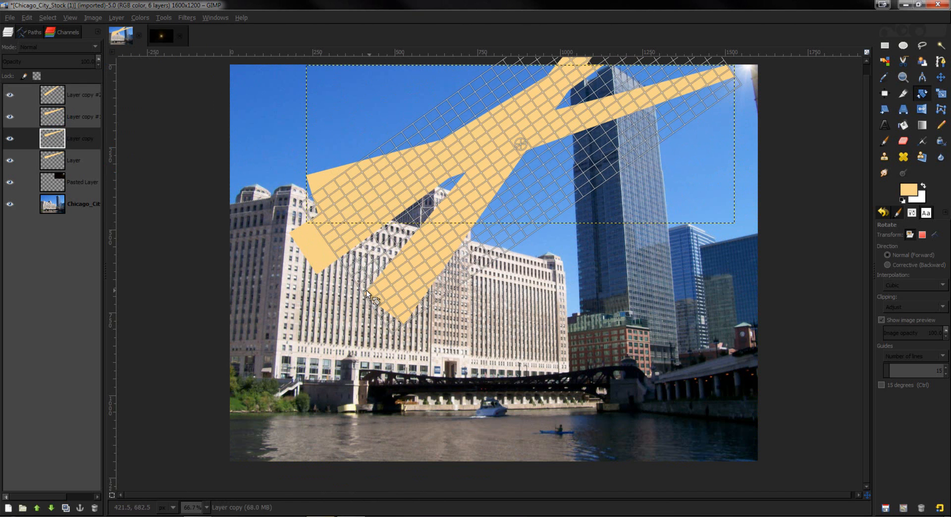
key("Return")
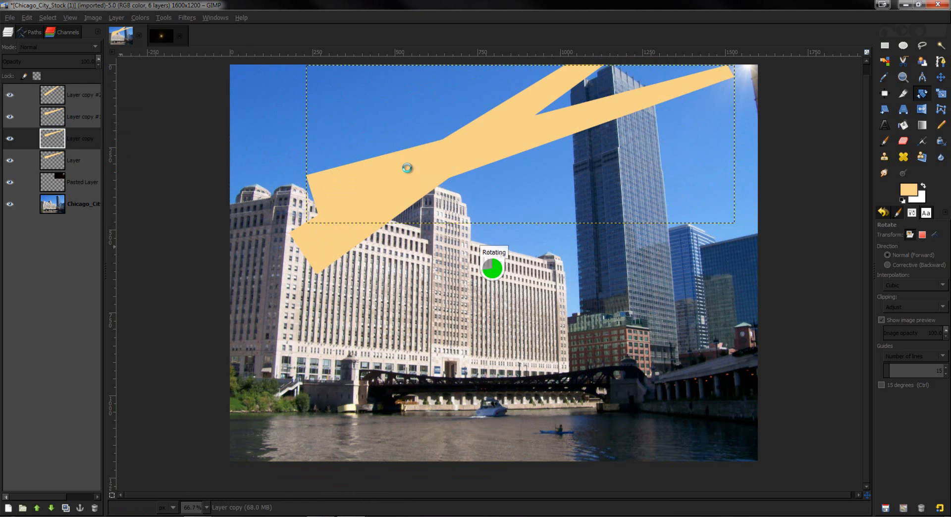
- Rotate the original ray in the lowest ray layer clockwise until nearly horizontal and move its narrow end onto the sun flare
left_click(64, 161)
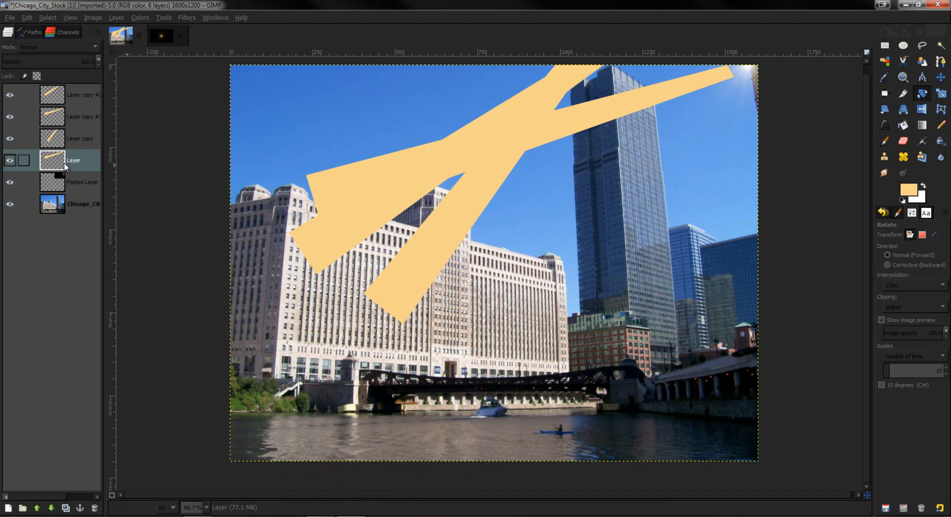
left_click(531, 166)
left_click_drag(318, 194, 302, 126)
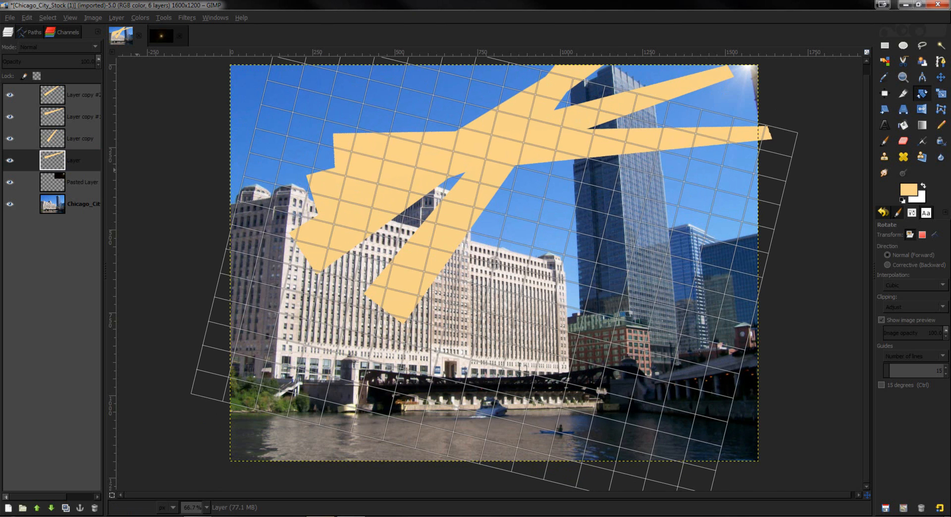
key("Return")
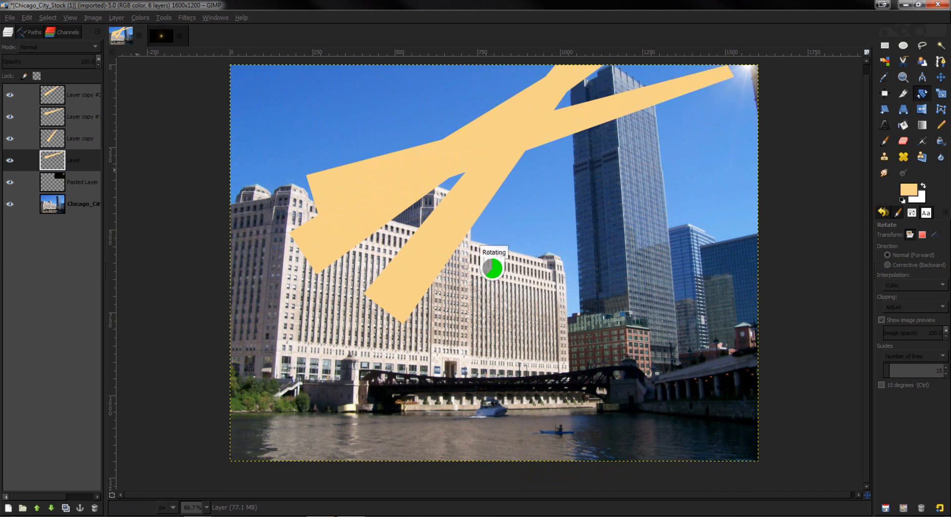
left_click(941, 77)
left_click_drag(694, 153, 623, 88)
left_click_drag(622, 87, 629, 84)
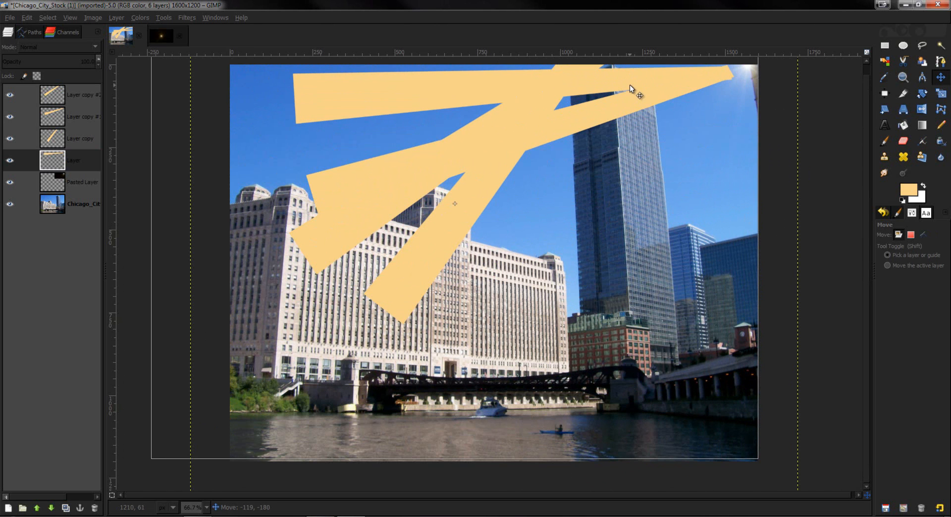
- Move the ray copies one at a time as active layers so they fan out with their narrow ends converging at the sun flare
left_click(85, 136)
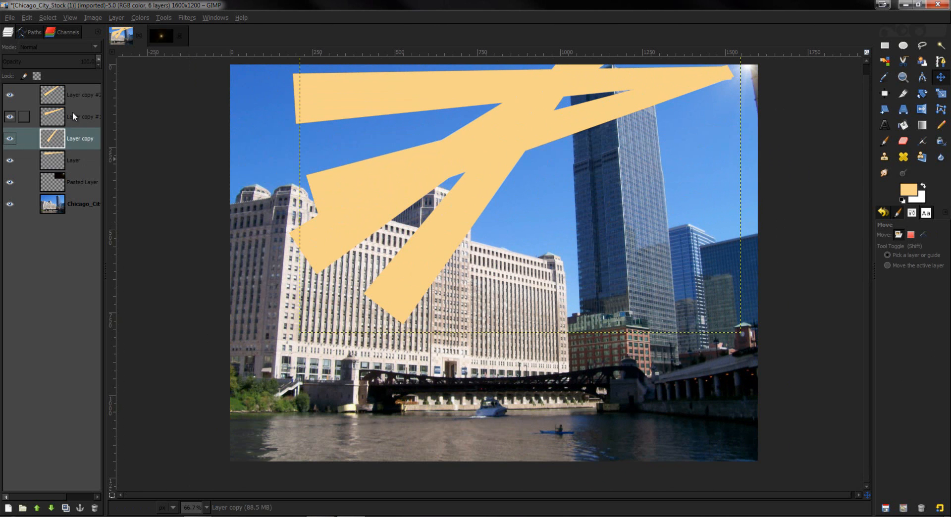
left_click(914, 264)
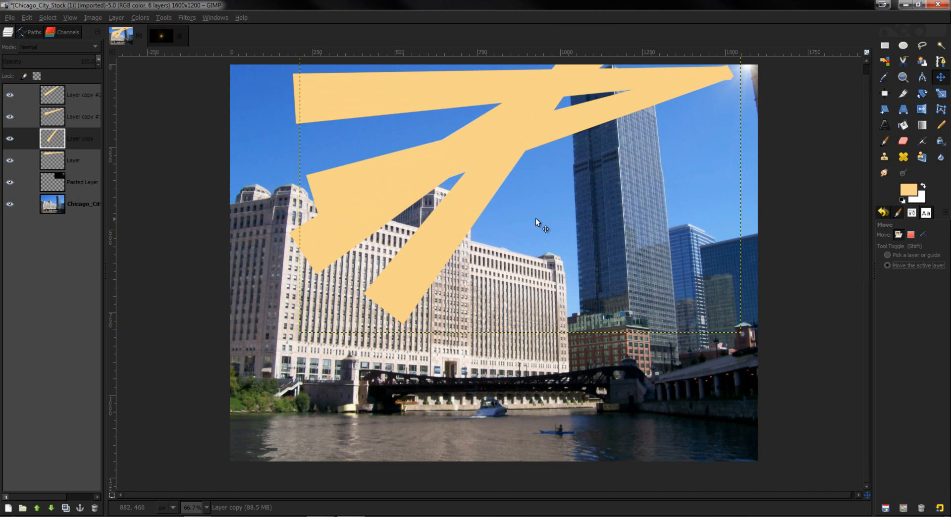
mouse_move(437, 219)
left_mouse_down()
mouse_move(457, 245)
mouse_move(603, 312)
mouse_move(571, 286)
mouse_move(549, 338)
mouse_move(529, 334)
left_mouse_up()
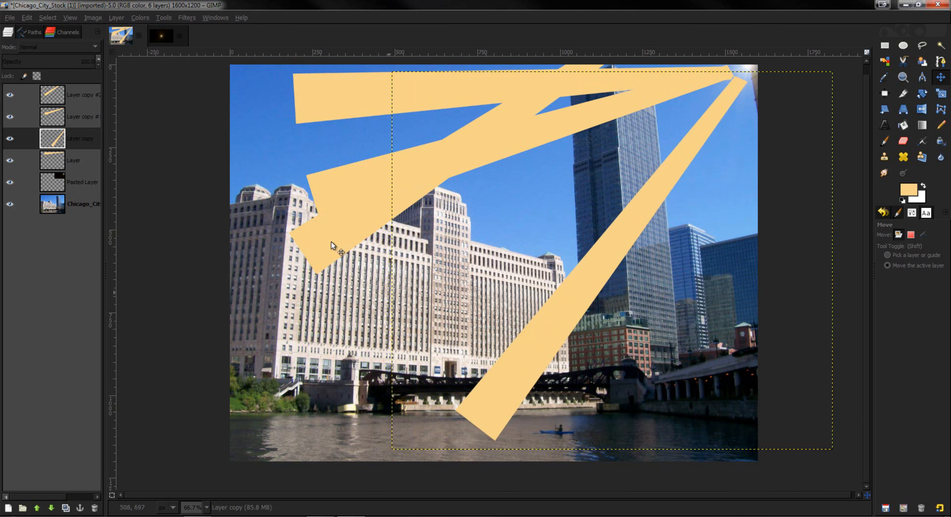
left_click(81, 117)
mouse_move(354, 221)
left_mouse_down()
mouse_move(445, 278)
mouse_move(365, 236)
mouse_move(346, 210)
mouse_move(438, 299)
mouse_move(399, 283)
mouse_move(389, 296)
mouse_move(397, 294)
left_mouse_up()
- Merge the three ray copy layers down into the original ray layer, starting from the topmost copy
left_click(82, 90)
right_click(78, 98)
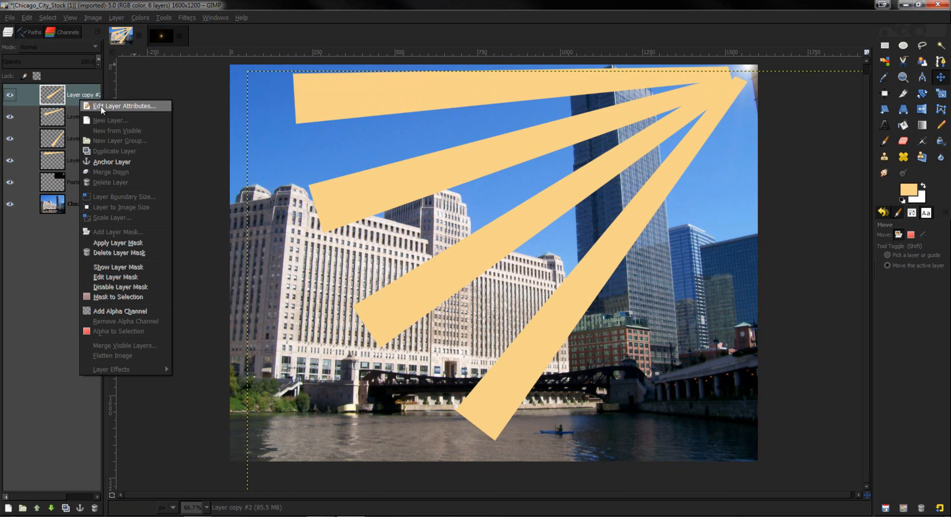
left_click(120, 167)
right_click(67, 95)
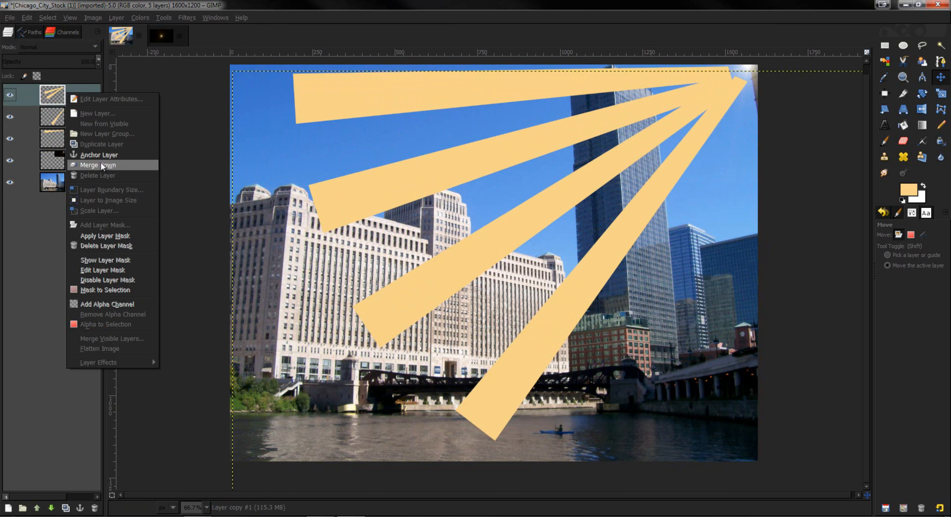
left_click(101, 164)
right_click(71, 90)
left_click(111, 163)
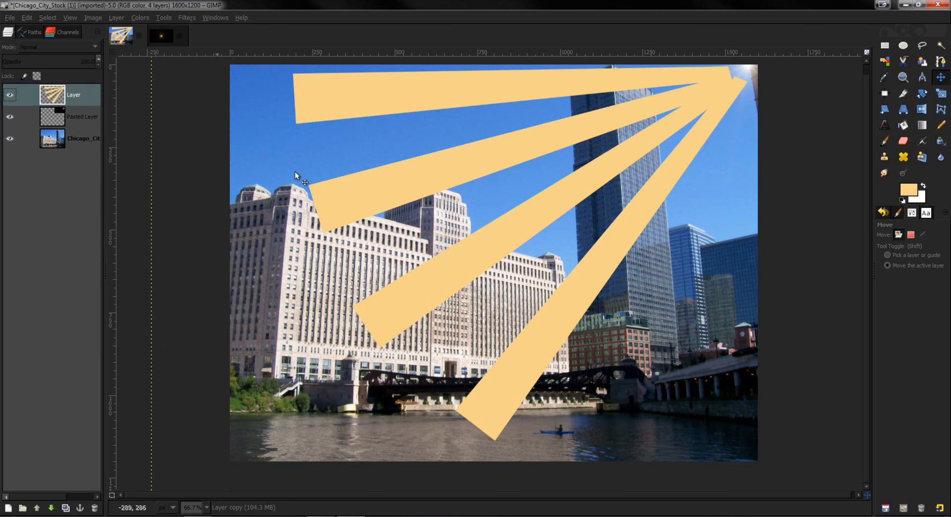
- Shift the merged rays slightly so they start at the sun flare, and set the layer's blend mode to Soft light
left_click_drag(391, 191, 409, 184)
left_click(78, 48)
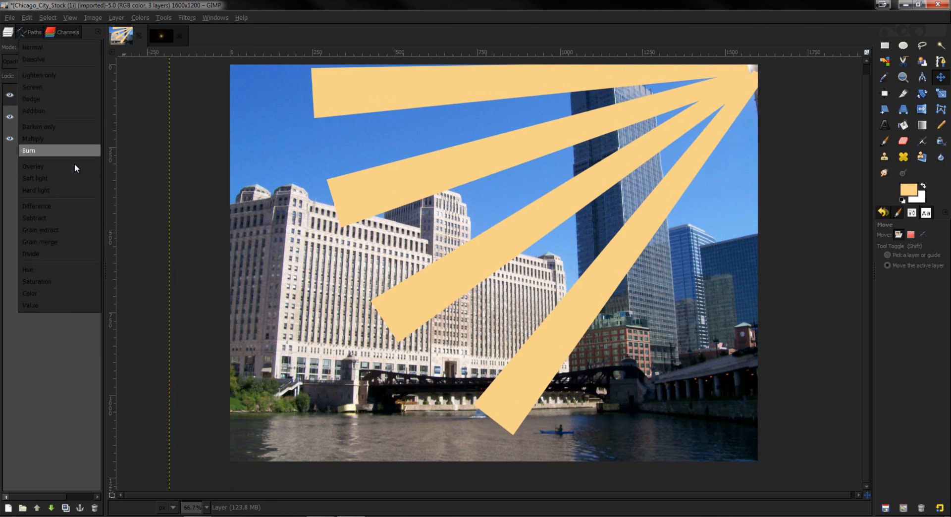
left_click(71, 180)
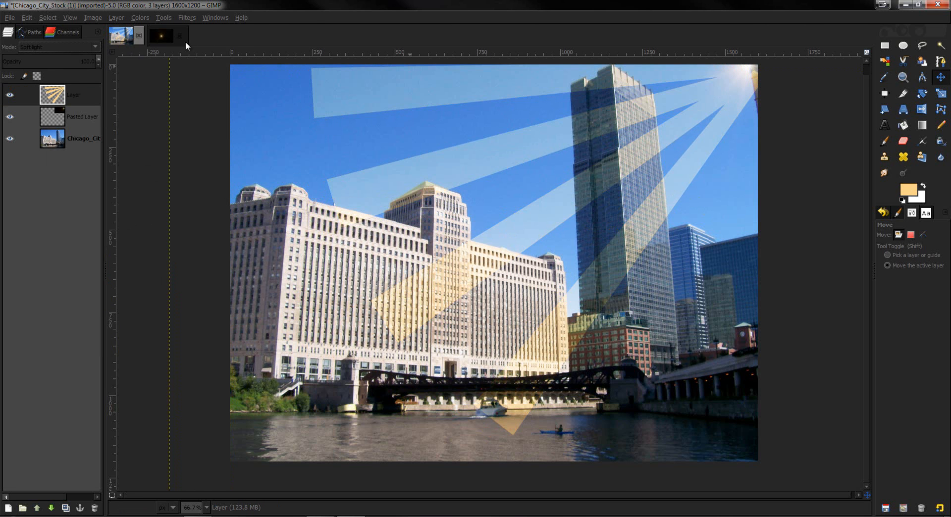
- Soften the edges of the merged rays with a Gaussian Blur using a larger blur radius, checking a ray edge in the preview
left_click(188, 18)
mouse_move(219, 77)
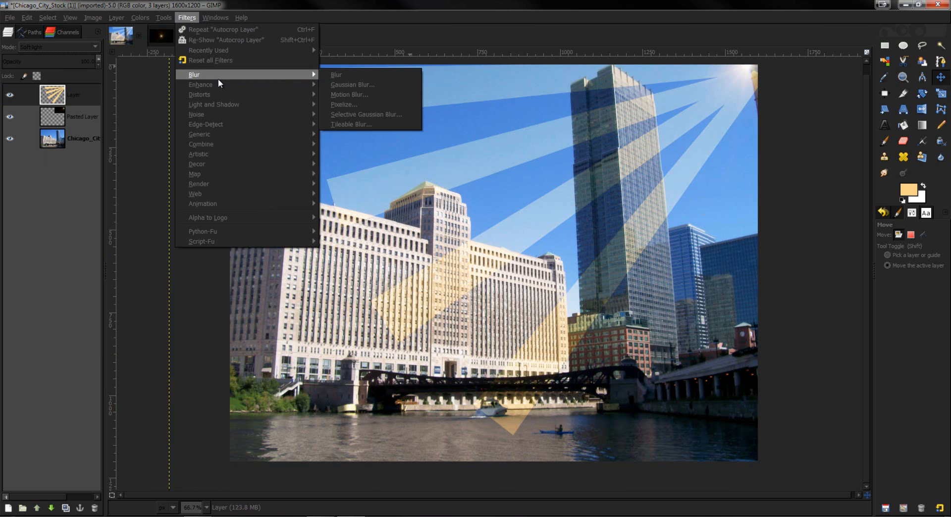
left_click(398, 84)
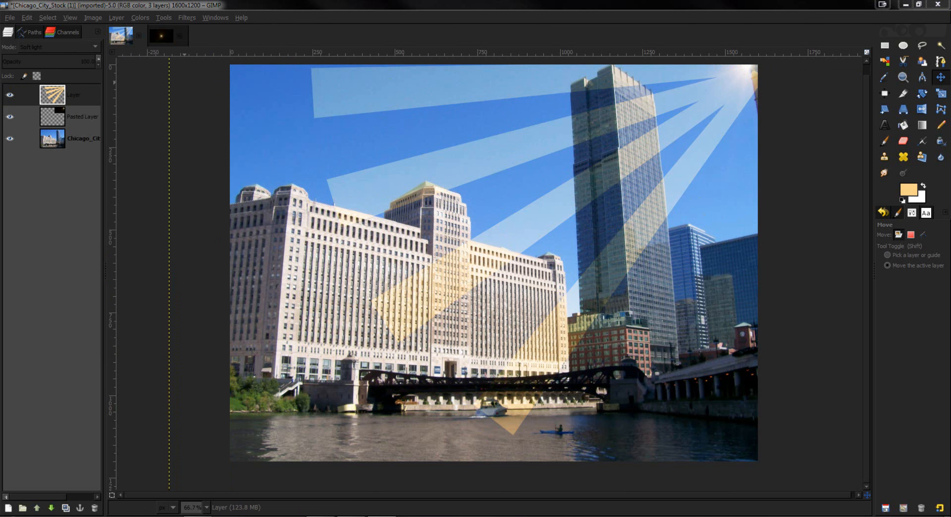
left_click_drag(382, 46, 180, 93)
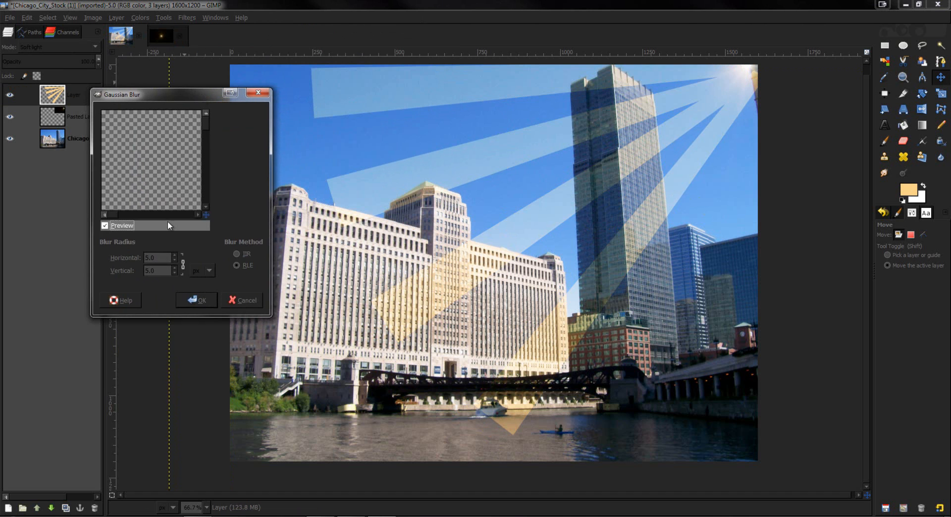
left_click_drag(207, 124, 200, 148)
left_click_drag(109, 216, 132, 210)
double_click(161, 259)
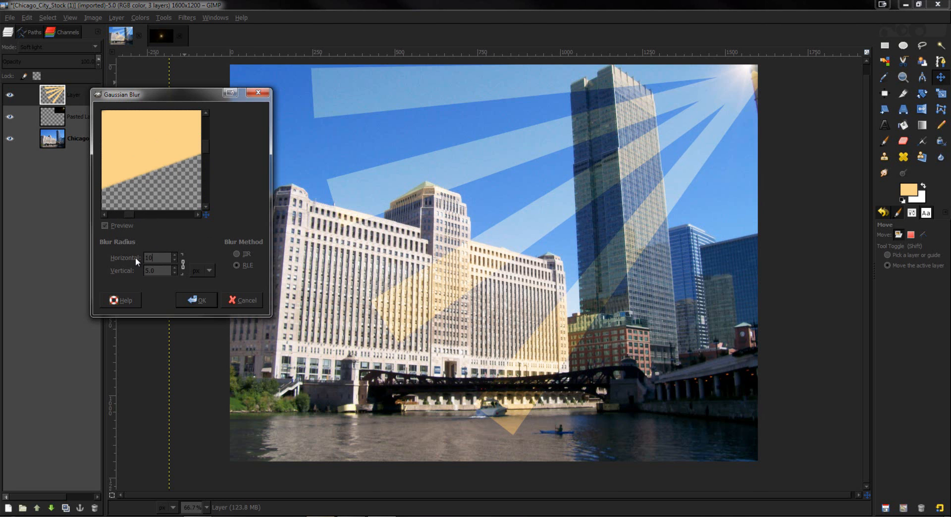
key("Tab")
left_click_drag(166, 259, 137, 256)
left_click(193, 299)
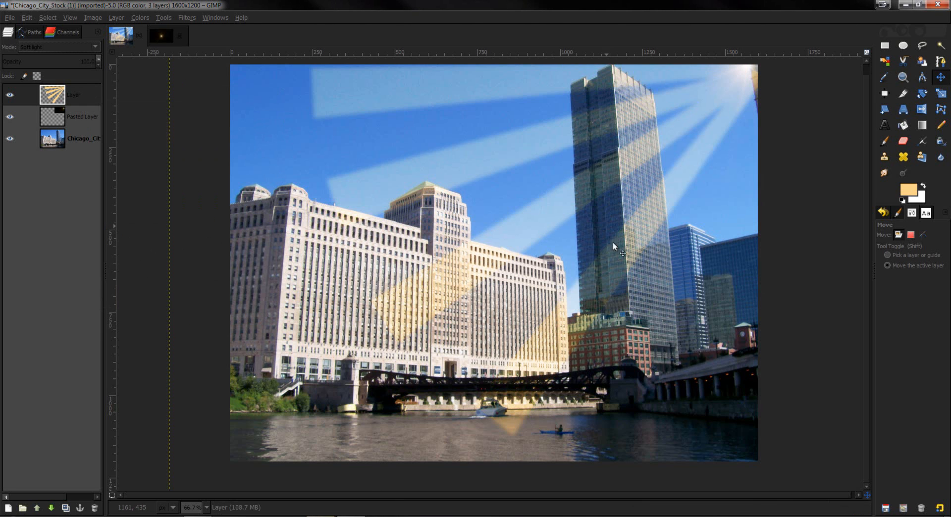
- Lower the ray layer's opacity to 16
left_click(97, 63)
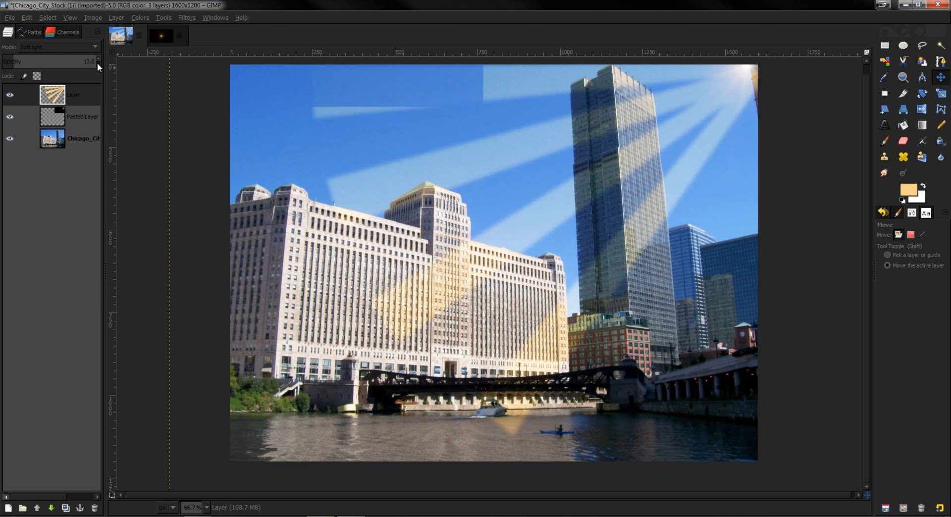
left_click(98, 58)
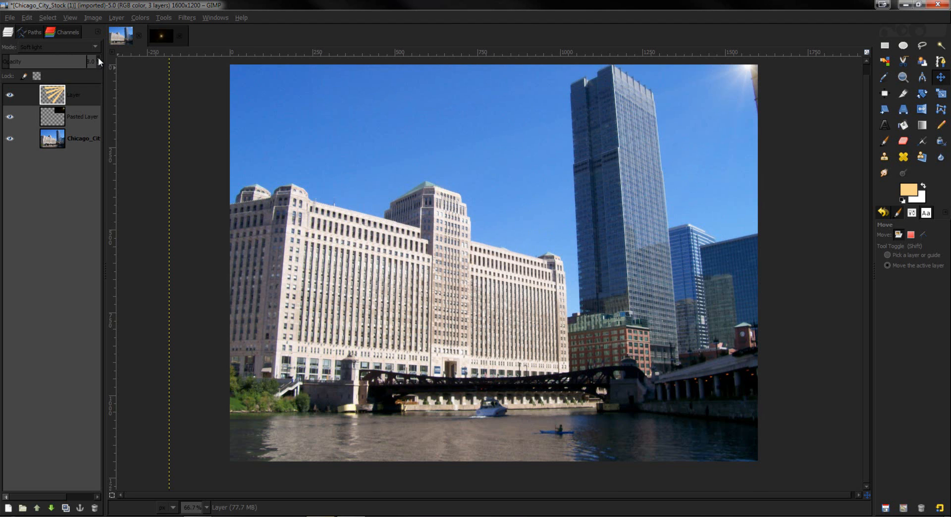
left_click(99, 62)
- Rotate the ray layer slightly counter-clockwise and move it back so the rays meet the sun flare
left_click(922, 94)
mouse_move(561, 156)
left_mouse_down()
mouse_move(560, 164)
mouse_move(543, 155)
mouse_move(556, 156)
left_mouse_up()
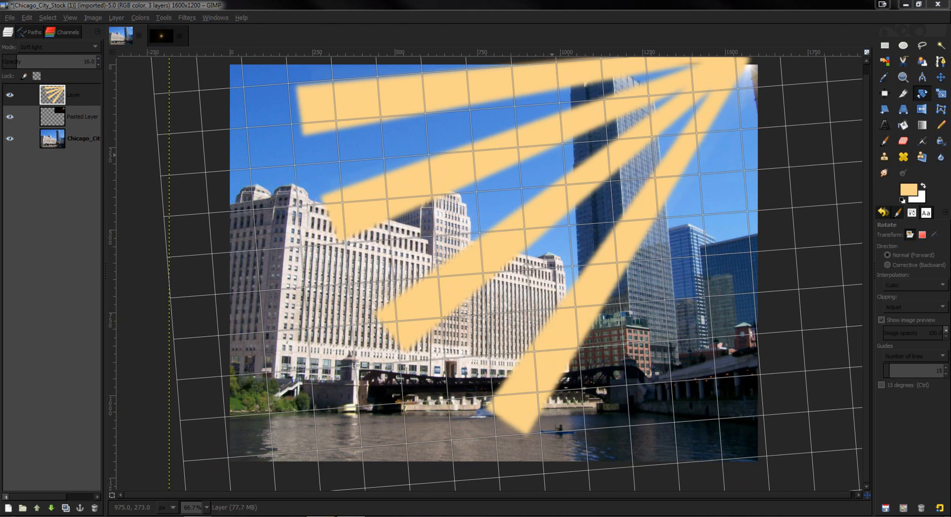
key("Return")
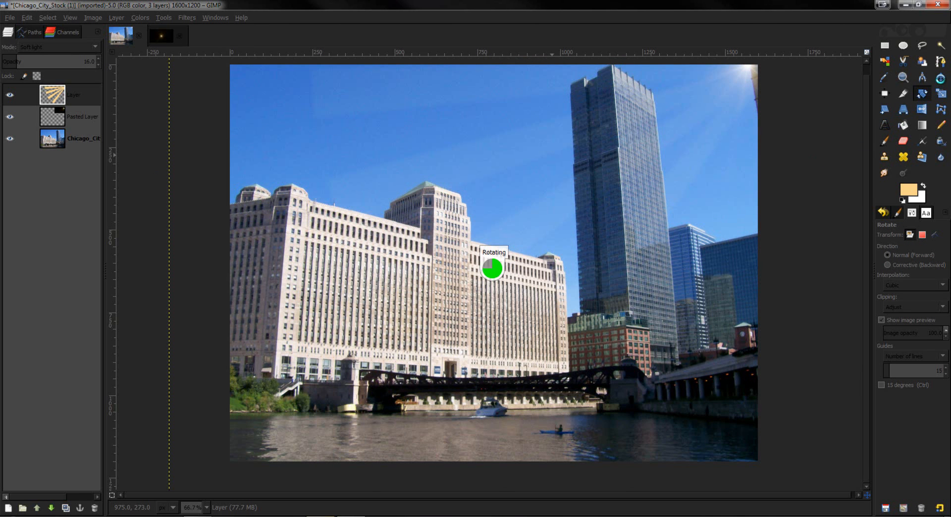
left_click(941, 78)
left_click_drag(703, 126, 706, 139)
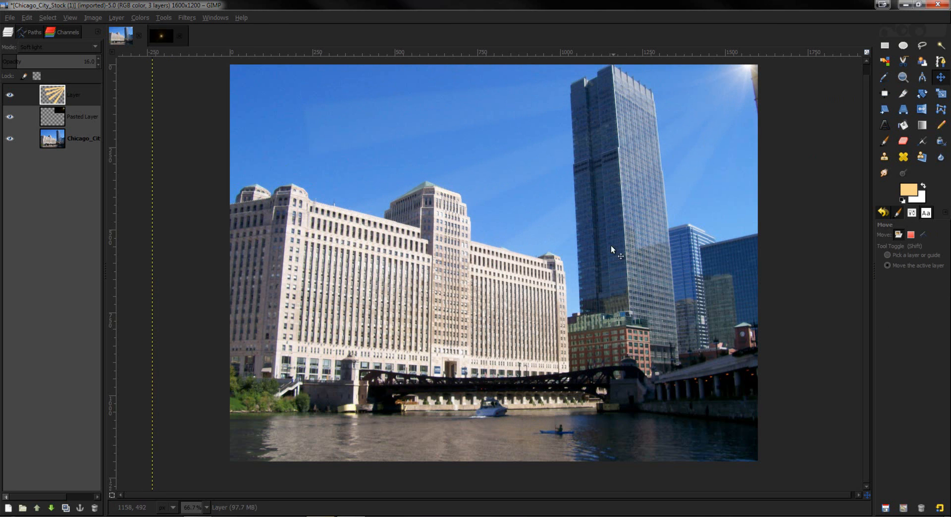
- Fade out the far ends of the rays with the Eraser, using a soft brush of size 421.14
left_click(904, 140)
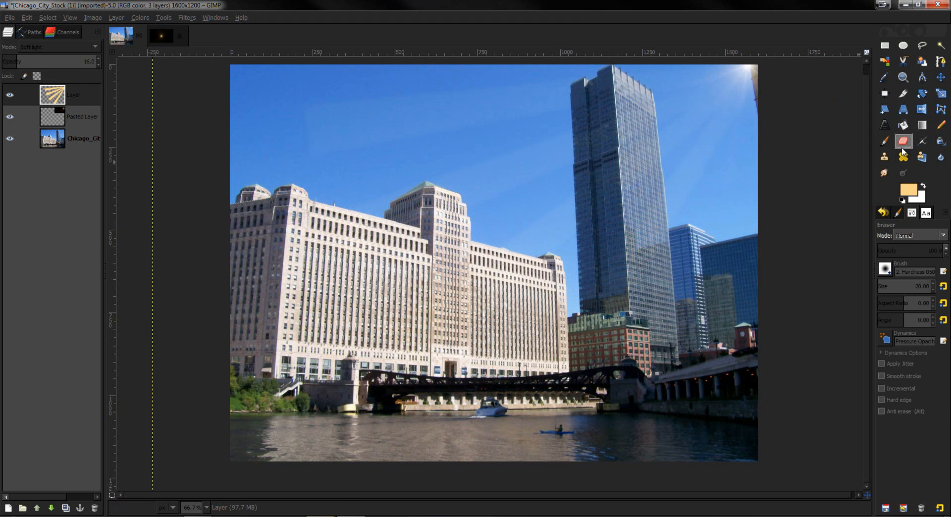
left_click_drag(886, 288, 910, 289)
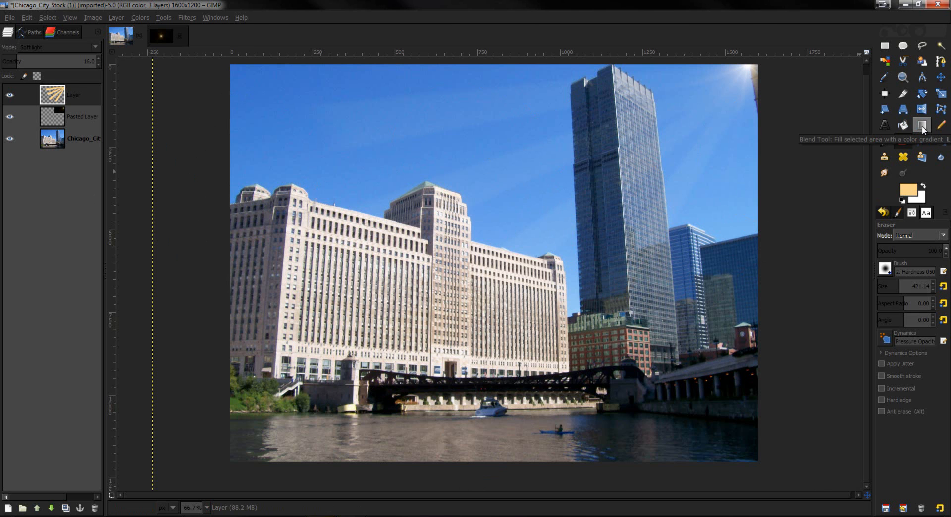
- Set the foreground color to a saturated orange, dfa200
left_click(908, 189)
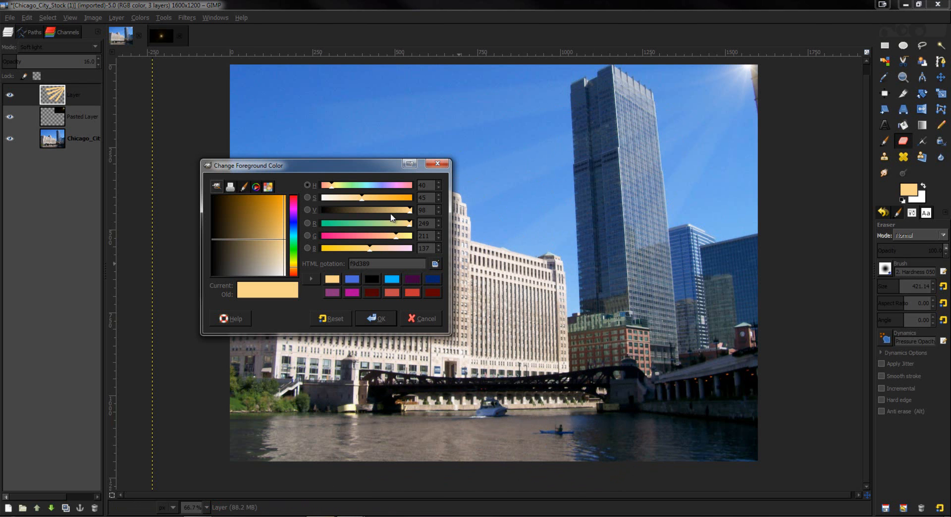
left_click_drag(393, 201, 430, 198)
mouse_move(391, 227)
left_mouse_down()
mouse_move(409, 224)
mouse_move(401, 223)
left_mouse_up()
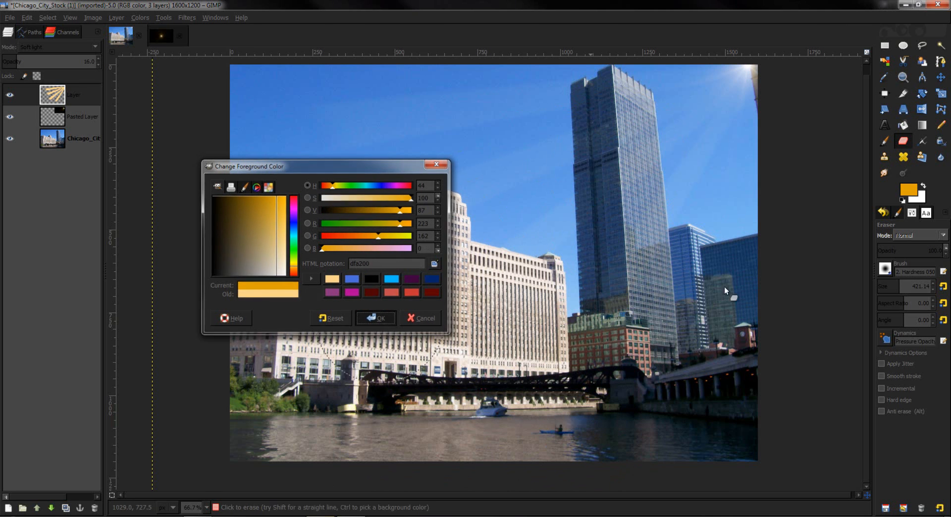
left_click(382, 320)
- Set the background color to a bright blue, 0d93ff
left_click(918, 197)
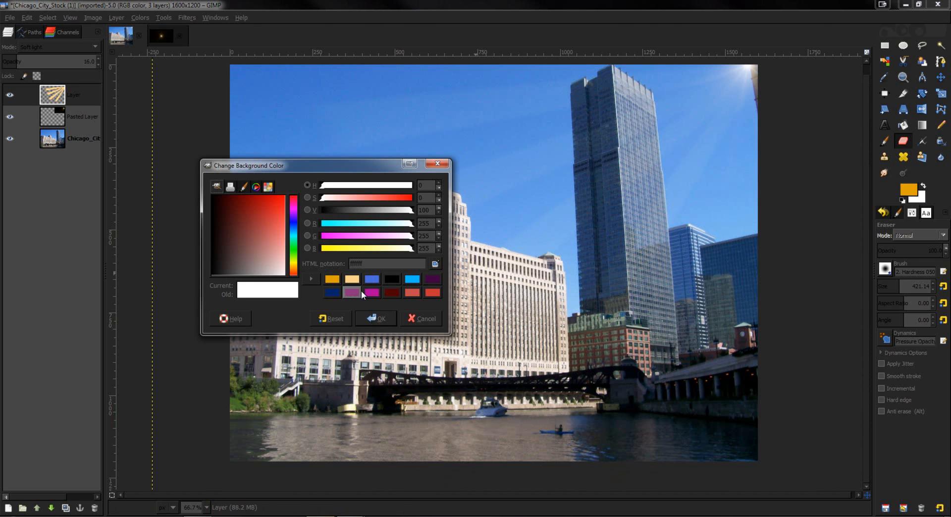
left_click(331, 294)
left_click_drag(386, 211, 413, 212)
left_click(373, 234)
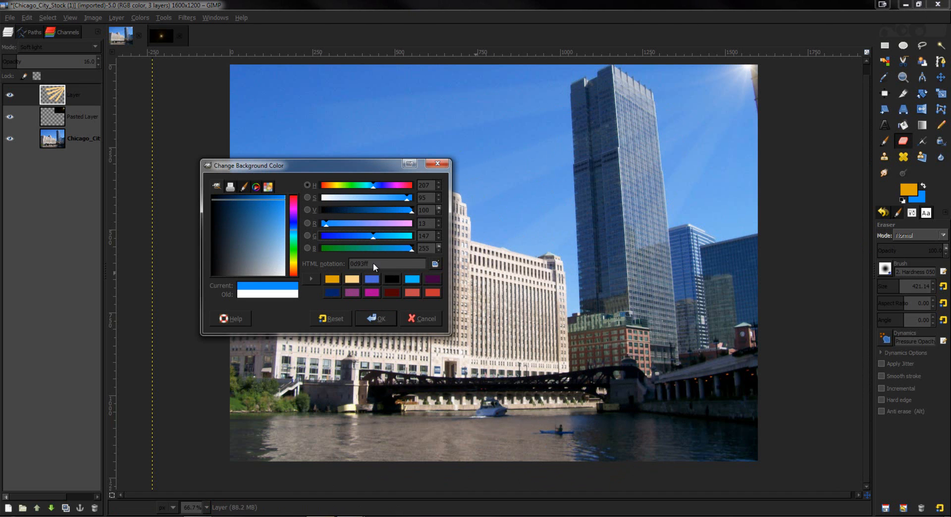
left_click(379, 319)
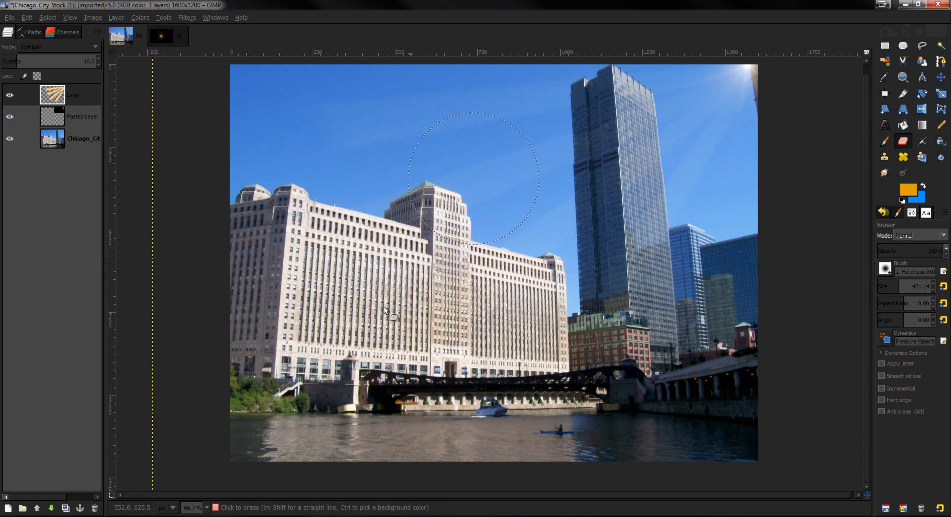
- Merge the photo, sun flare and ray layers into one with Merge Visible Layers
right_click(69, 134)
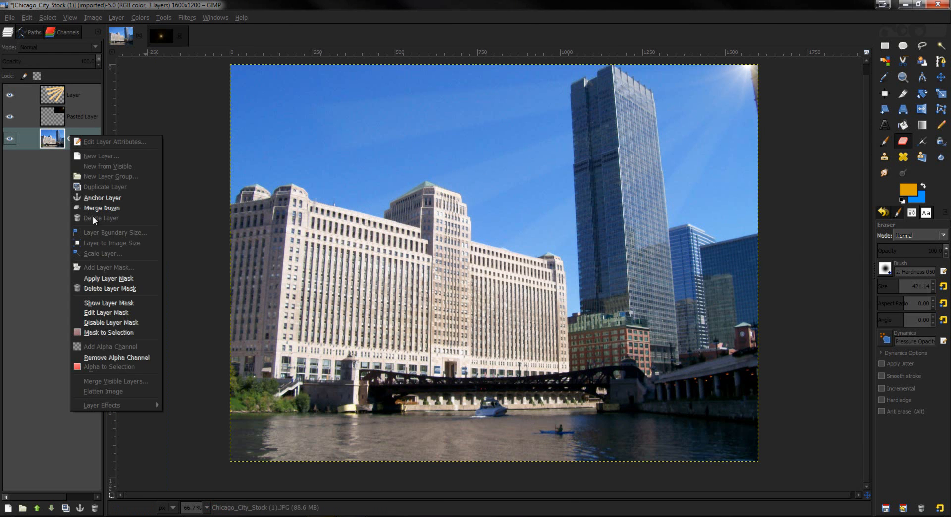
left_click(110, 380)
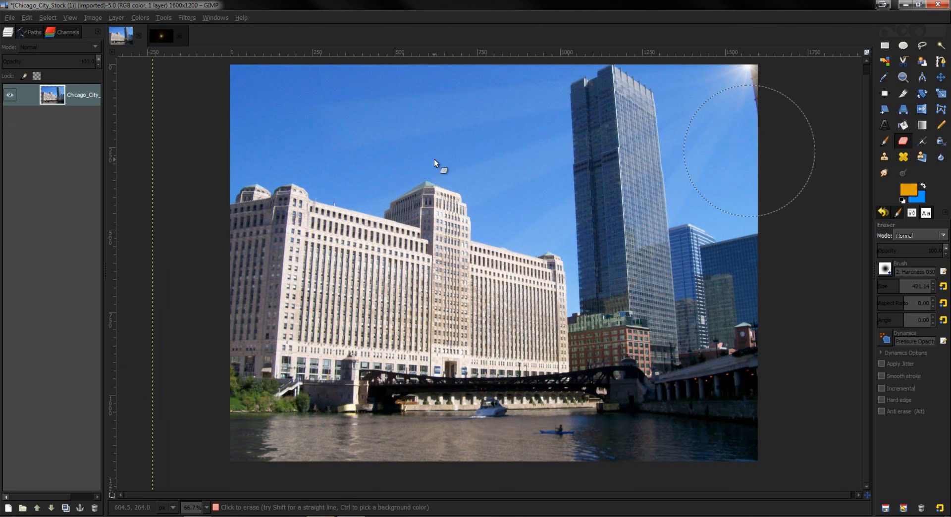
- Try an orange-to-blue Gradient Map directly on the merged photo layer, and undo it
left_click(136, 18)
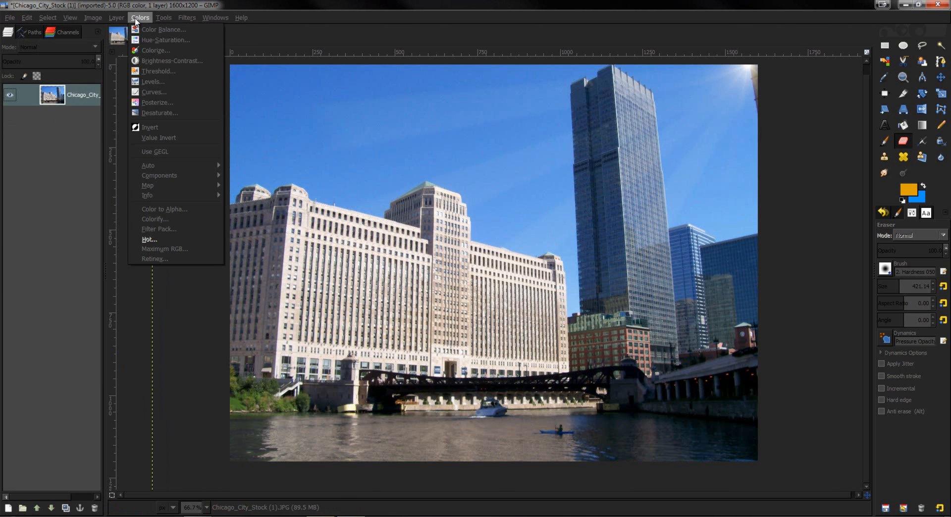
mouse_move(153, 185)
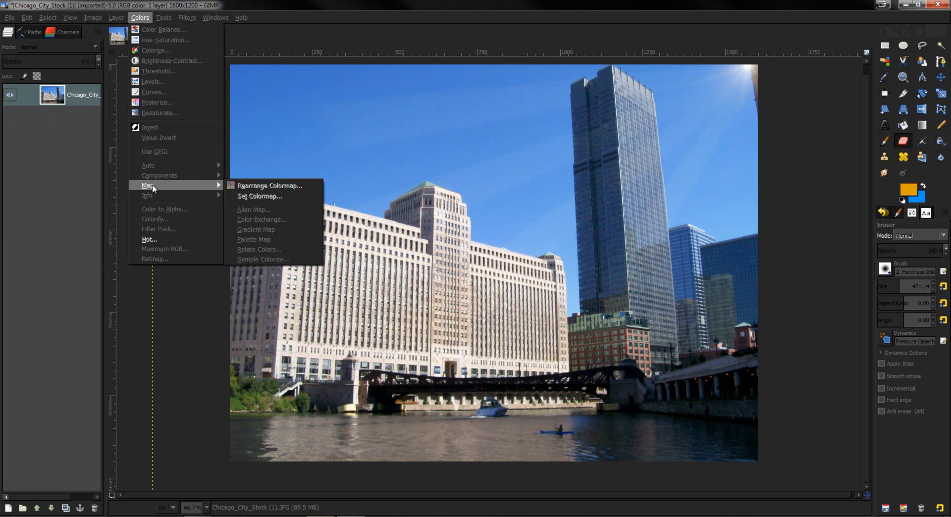
left_click(267, 230)
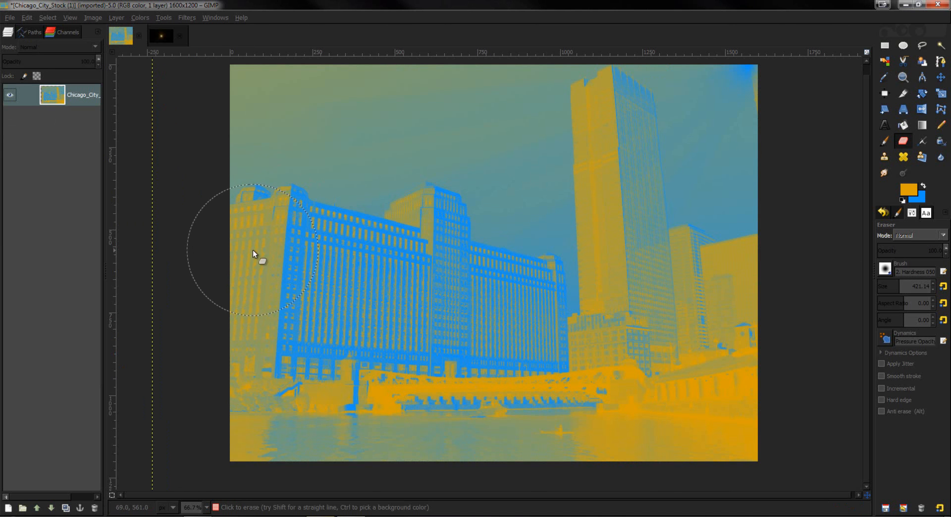
key("ctrl+z")
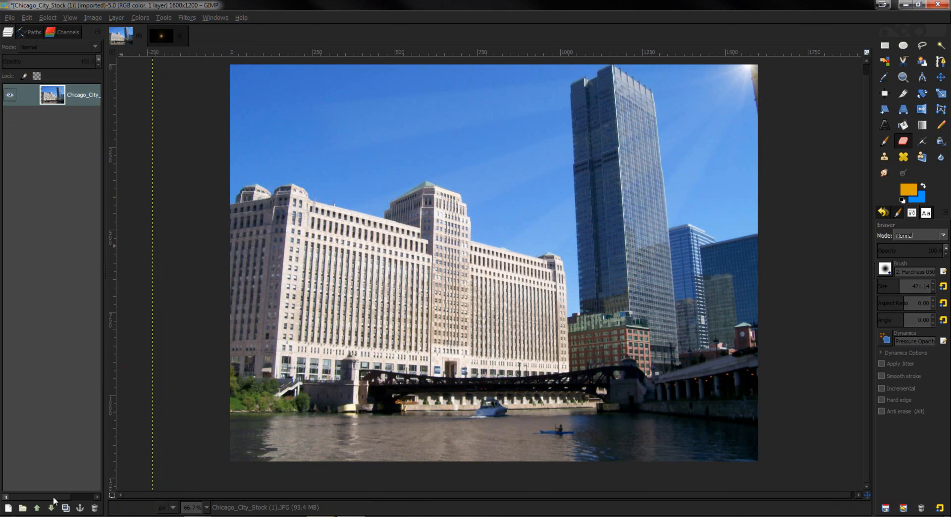
- Duplicate the merged photo layer and recolor the copy with an orange-to-blue Gradient Map
left_click(66, 508)
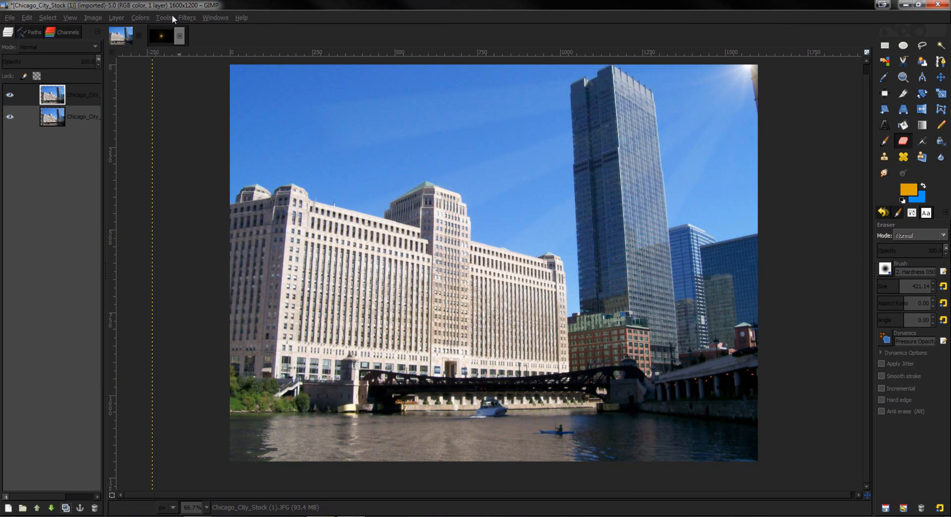
left_click(143, 16)
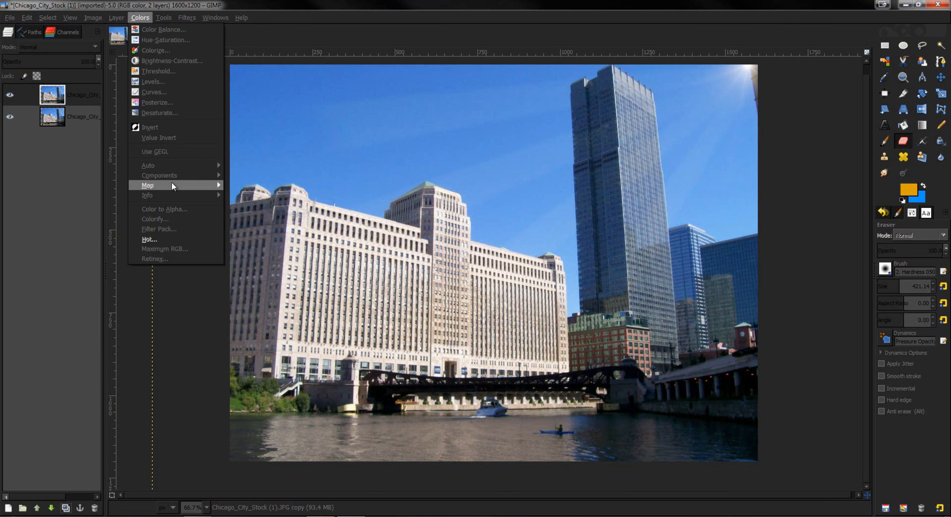
mouse_move(198, 185)
left_click(263, 229)
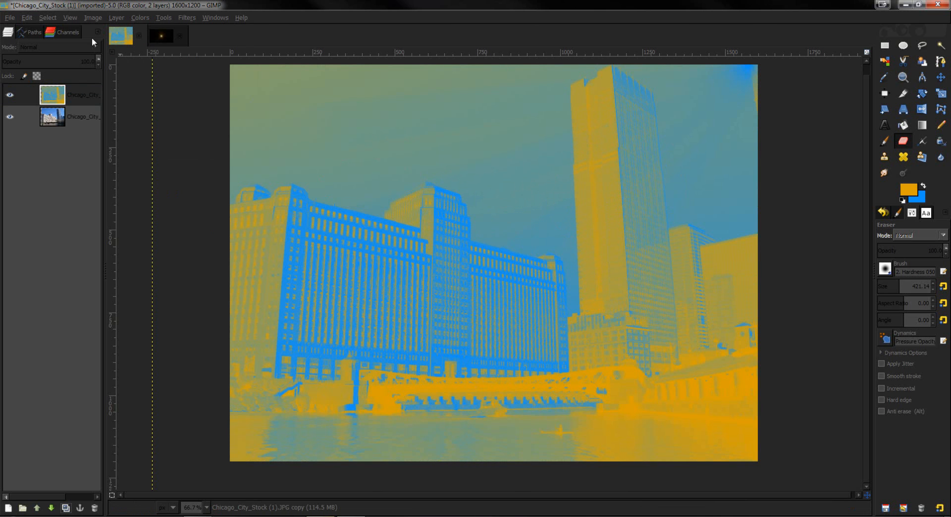
- Try the recolored copy in Soft light mode at 34% opacity, and delete that layer
left_click(77, 47)
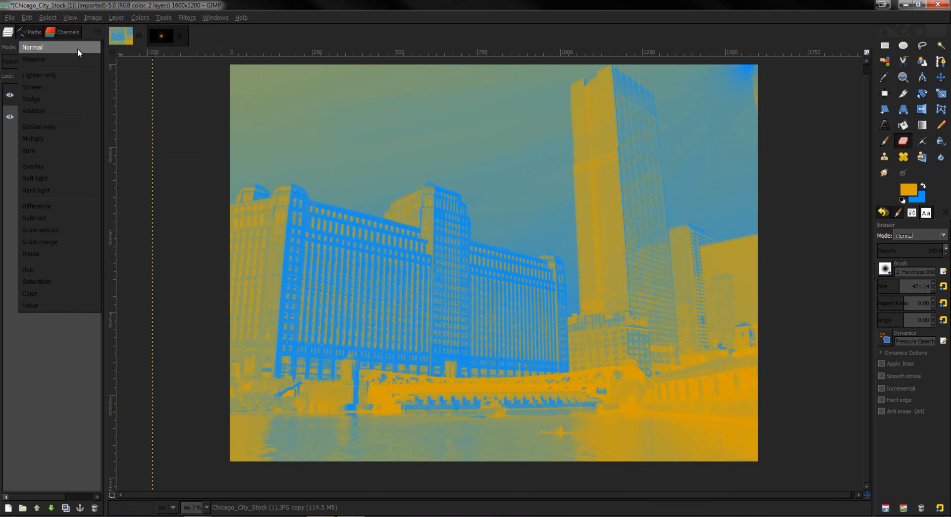
left_click(75, 179)
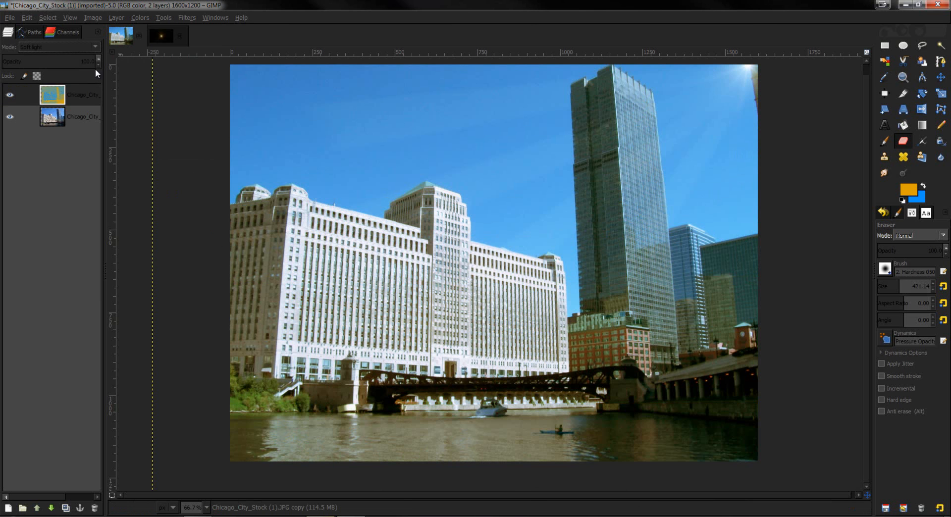
left_click(97, 67)
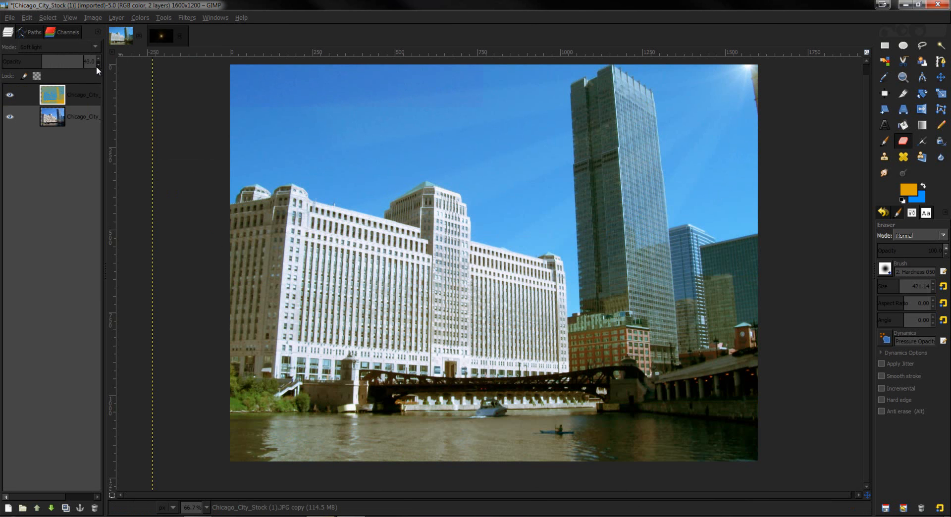
left_click(10, 95)
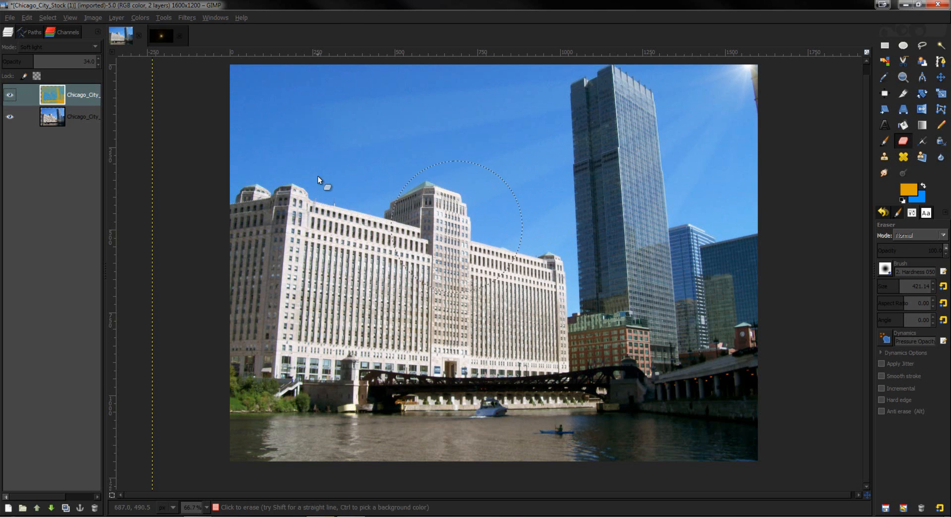
left_click(94, 508)
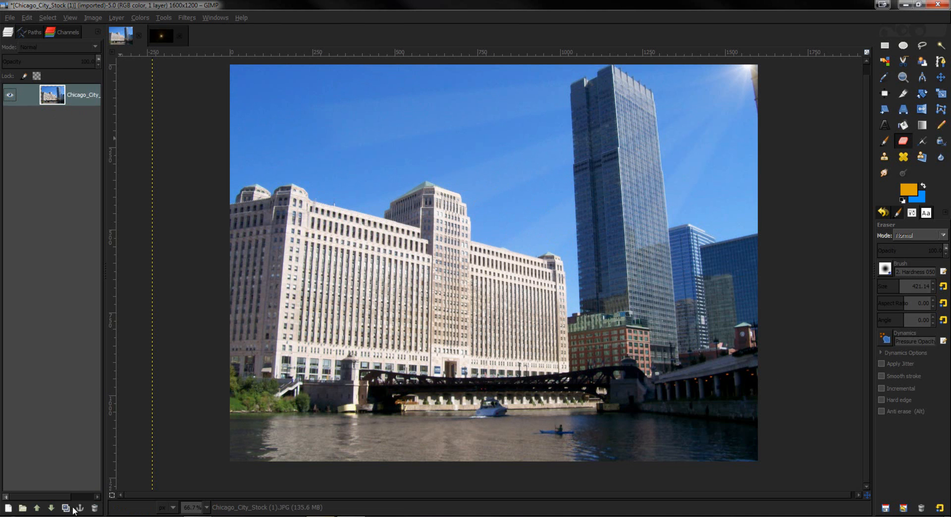
- Duplicate the merged photo layer, and swap the colors so blue is the foreground and orange the background
left_click(66, 508)
left_click(924, 185)
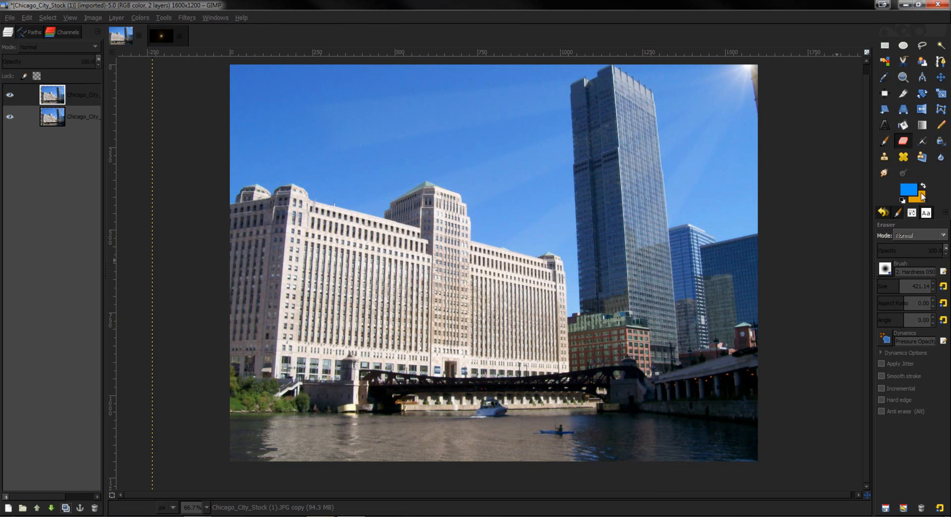
- Change the background color to a stronger, redder orange, ff6600
left_click(921, 198)
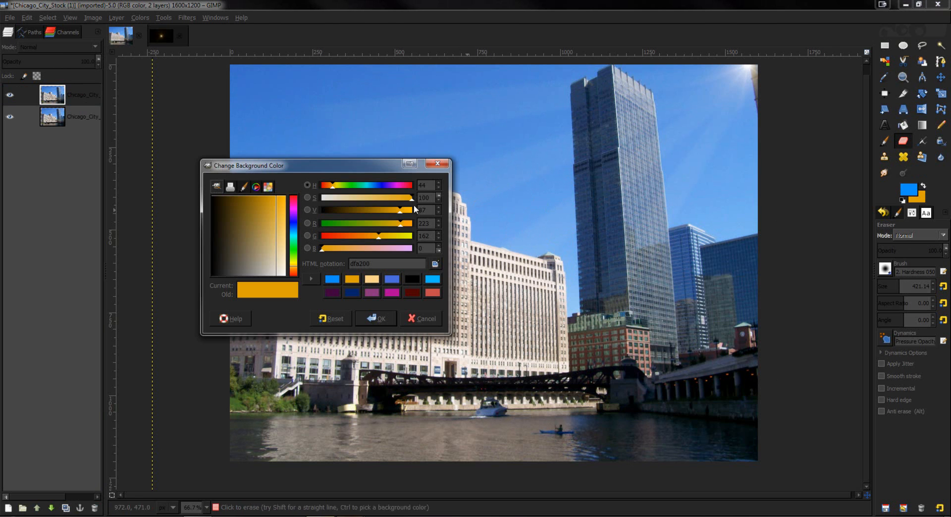
left_click(362, 236)
left_click_drag(400, 211, 416, 213)
left_click(359, 236)
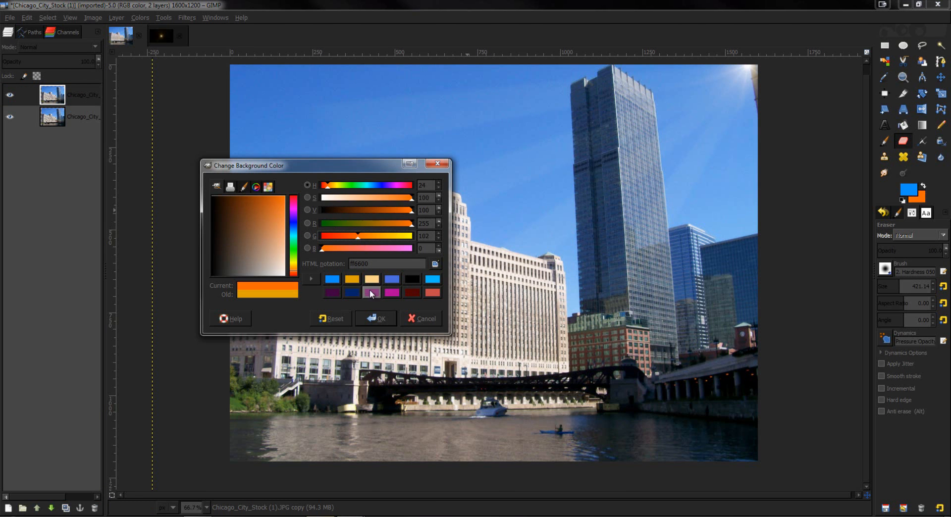
left_click(384, 319)
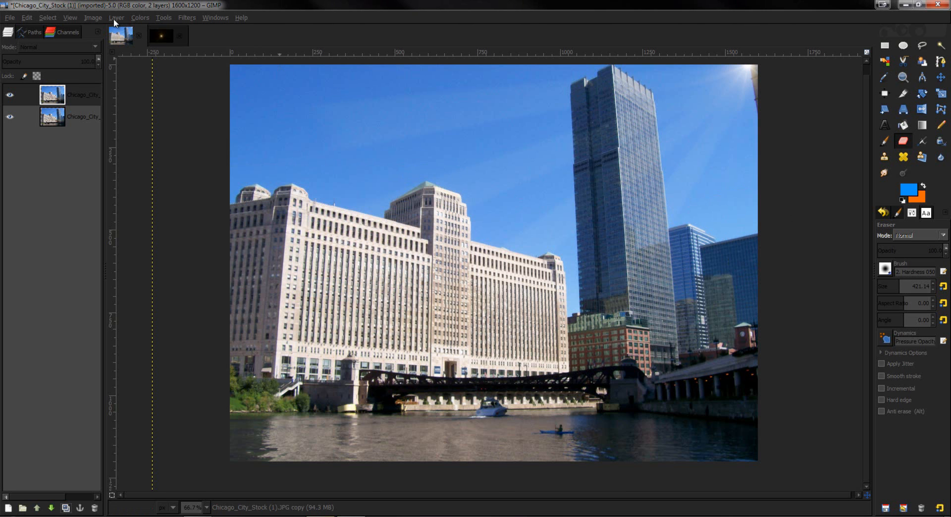
- Apply a Gradient Map running from blue to orange to the duplicated photo layer
left_click(139, 18)
mouse_move(167, 184)
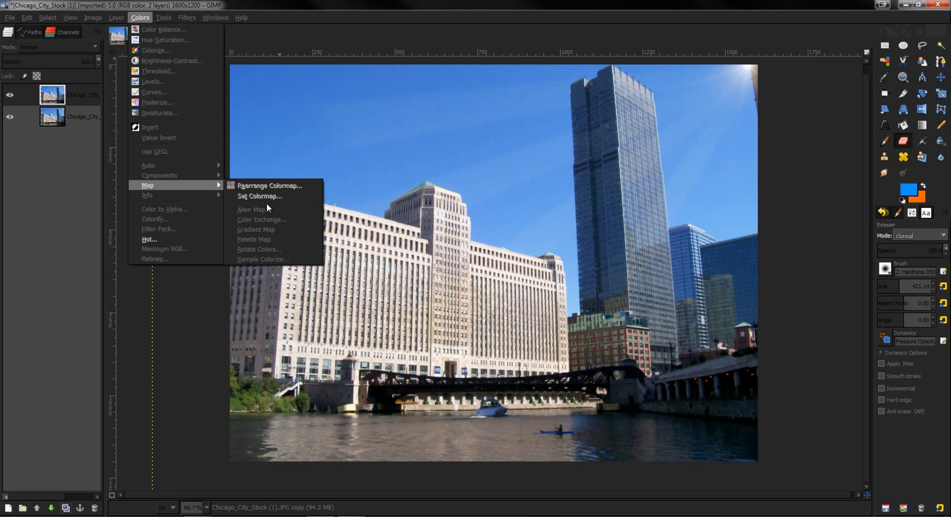
left_click(261, 229)
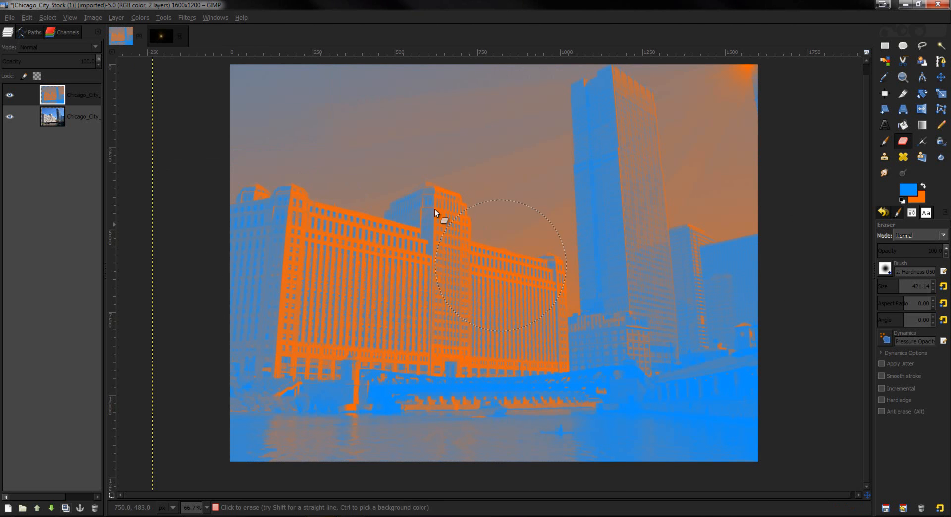
- Blend the blue-and-orange layer in Soft light mode at 55% opacity
left_click(74, 46)
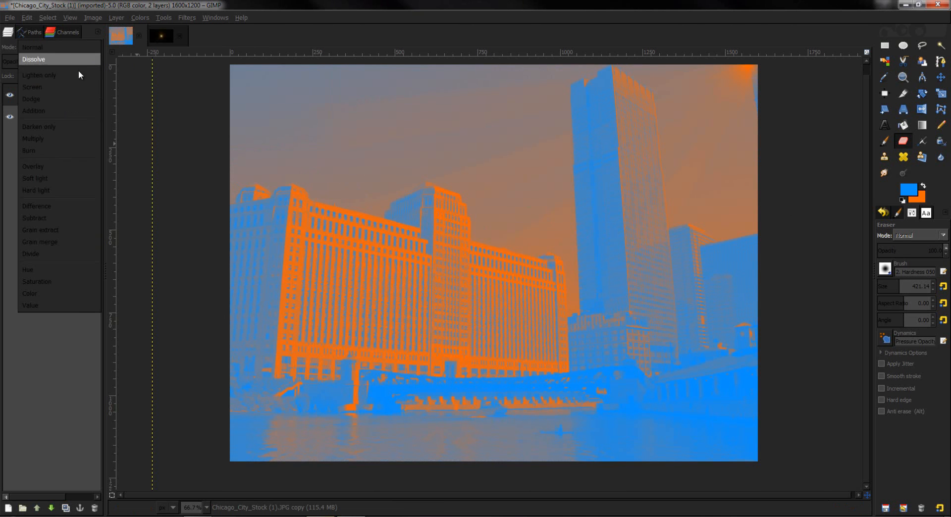
left_click(94, 178)
left_click_drag(100, 64, 99, 64)
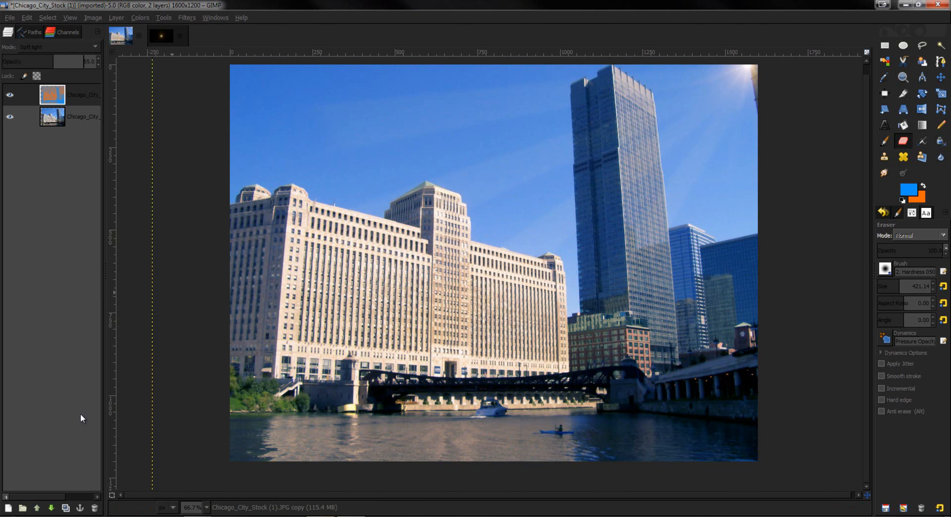
- Duplicate the bottom photo layer, and swap the colors so orange is the foreground
left_click(82, 118)
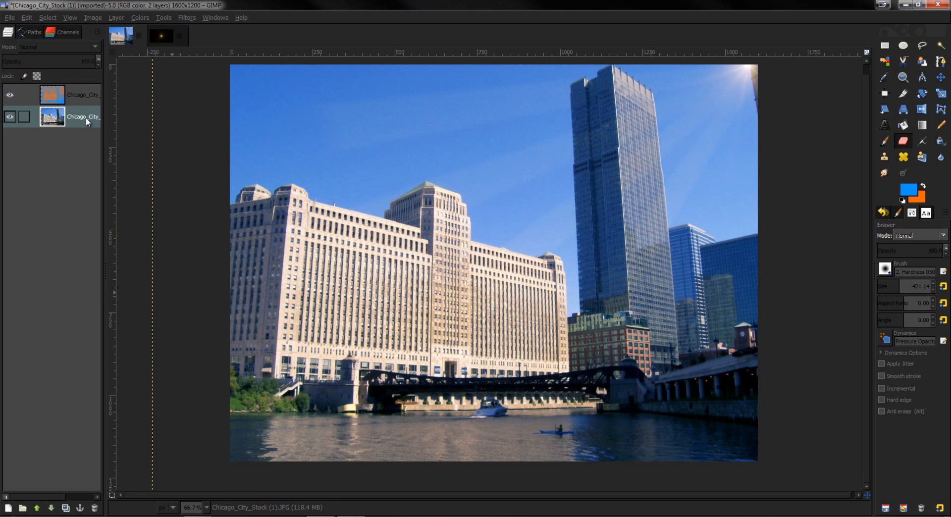
left_click(68, 508)
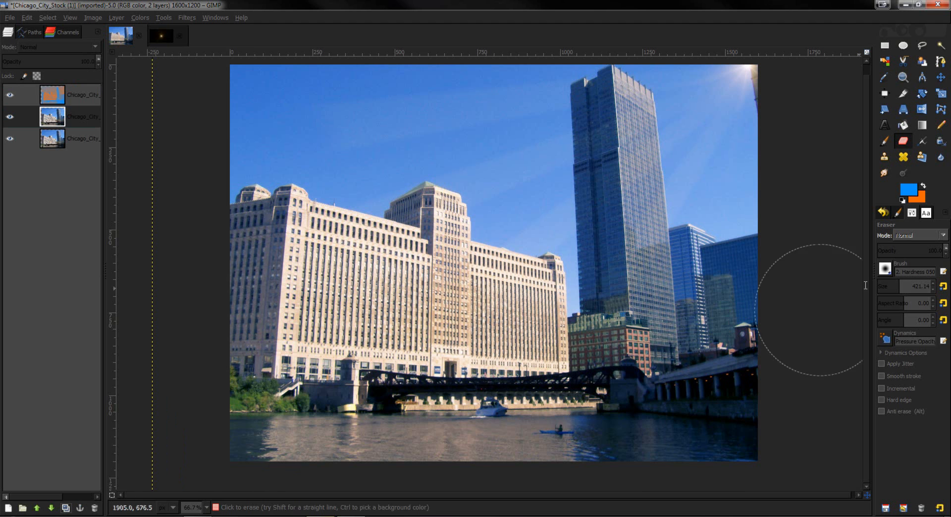
left_click(924, 187)
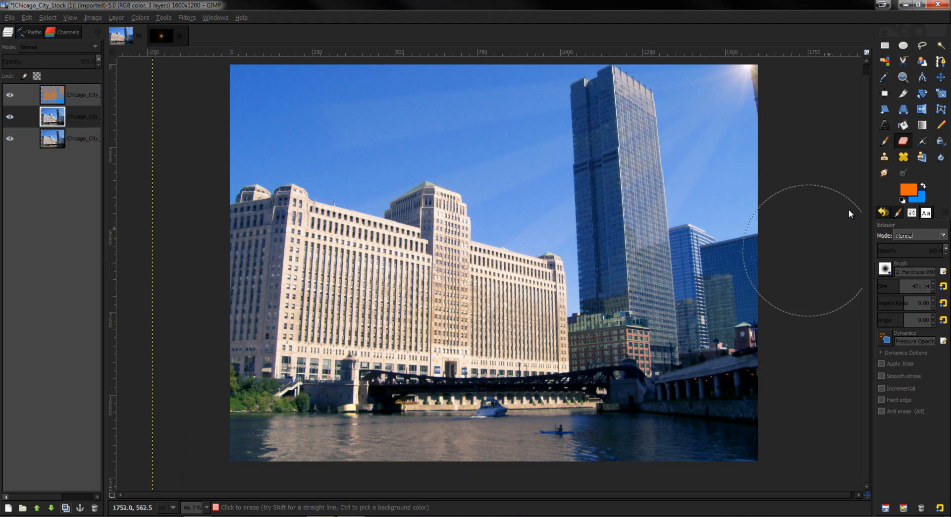
- Set the background color to the dark purple from the recent colors
left_click(922, 203)
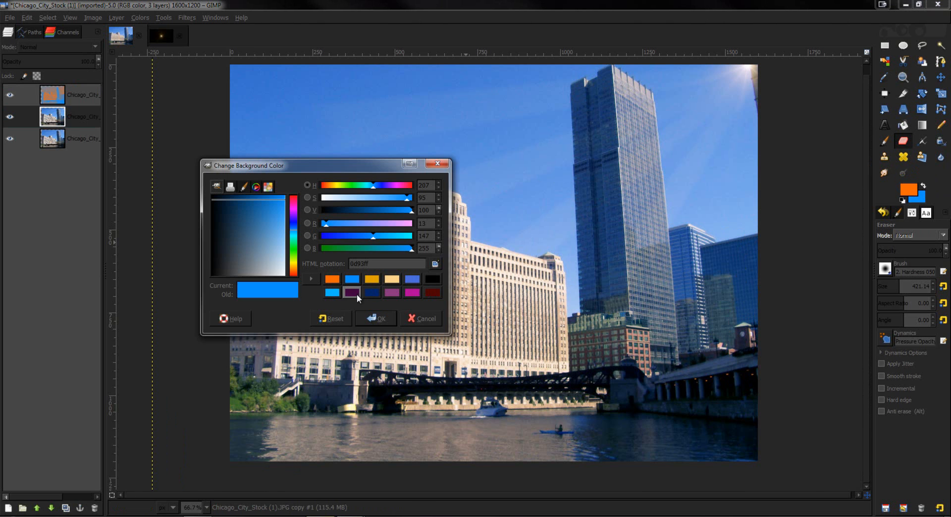
left_click(352, 293)
left_click(367, 319)
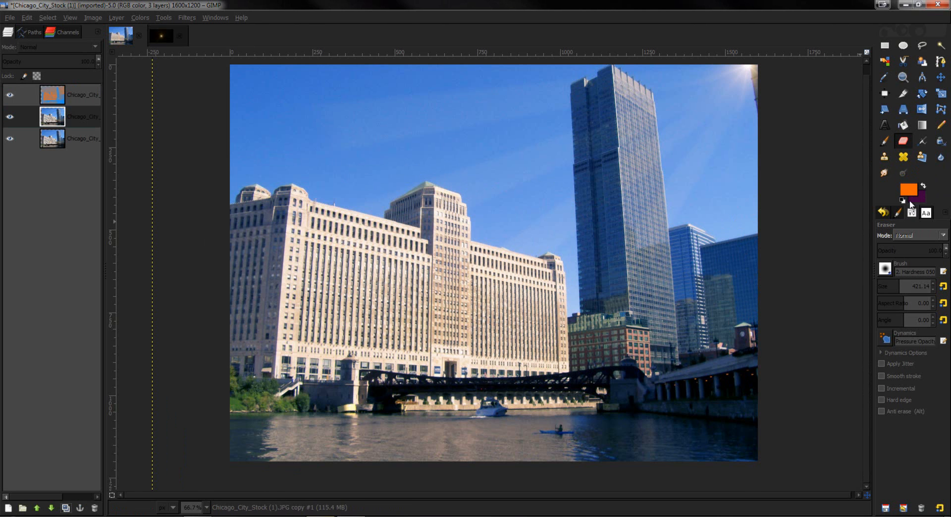
- Apply a Gradient Map running from orange to dark purple to the middle photo copy
left_click(140, 18)
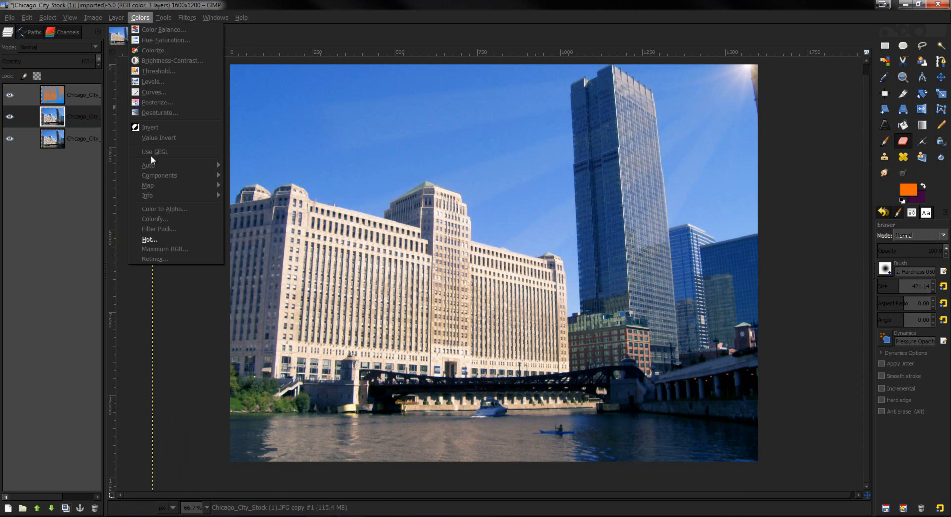
mouse_move(153, 186)
left_click(266, 229)
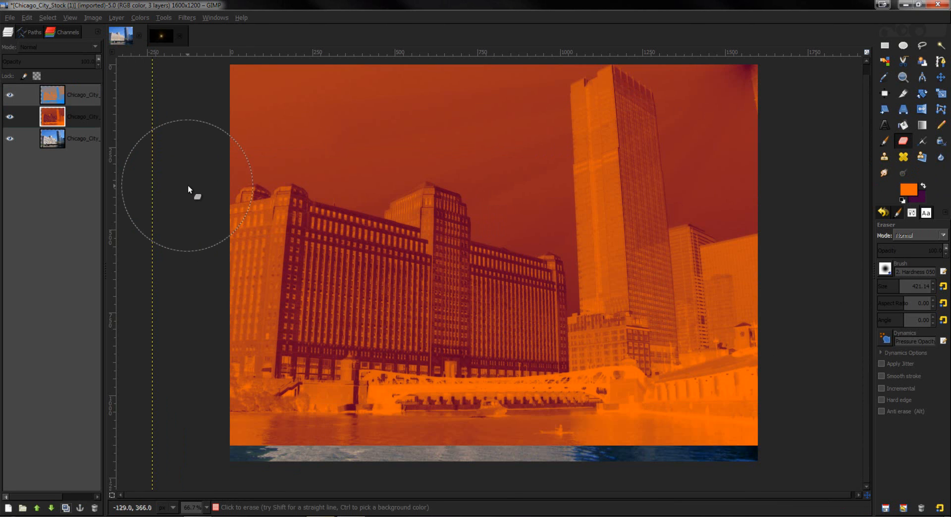
- Blend the orange-and-purple layer in Soft light mode at 24% opacity, and toggle layer visibility to compare the tint
left_click(73, 47)
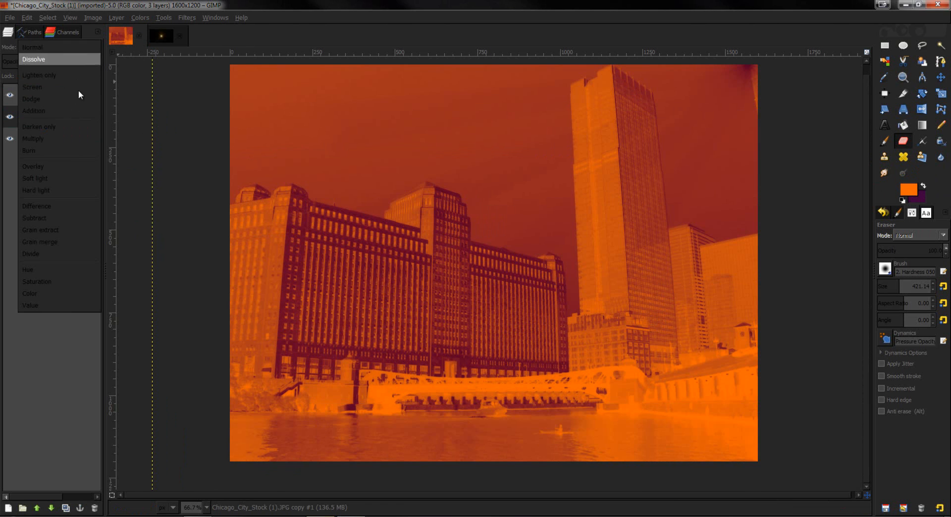
left_click(64, 179)
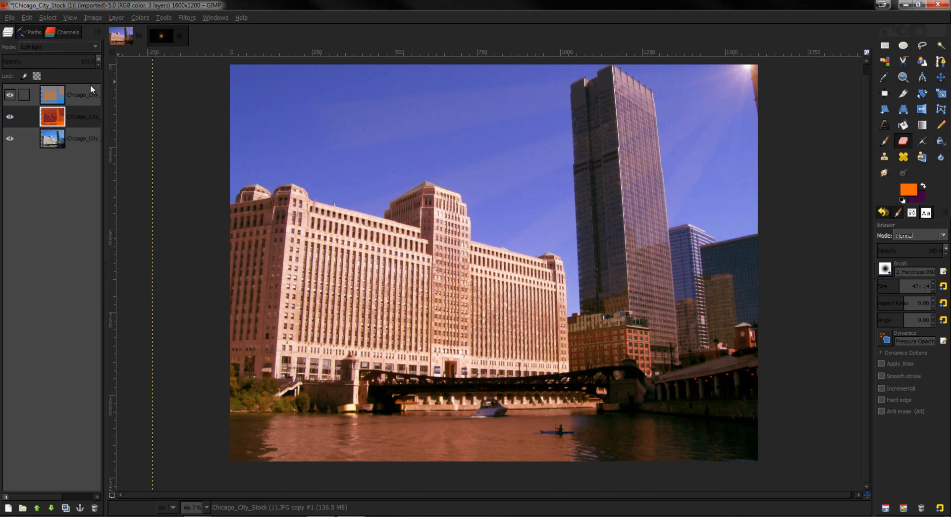
left_click(98, 63)
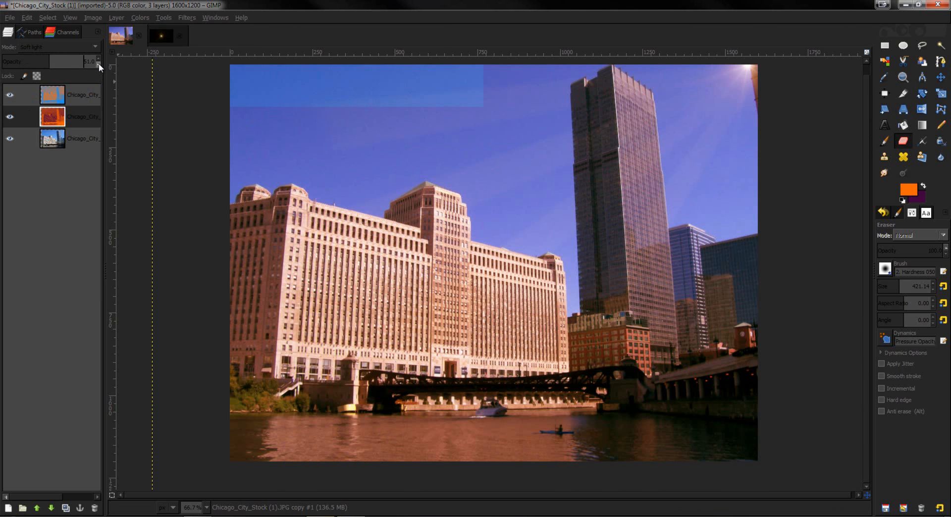
left_click(99, 64)
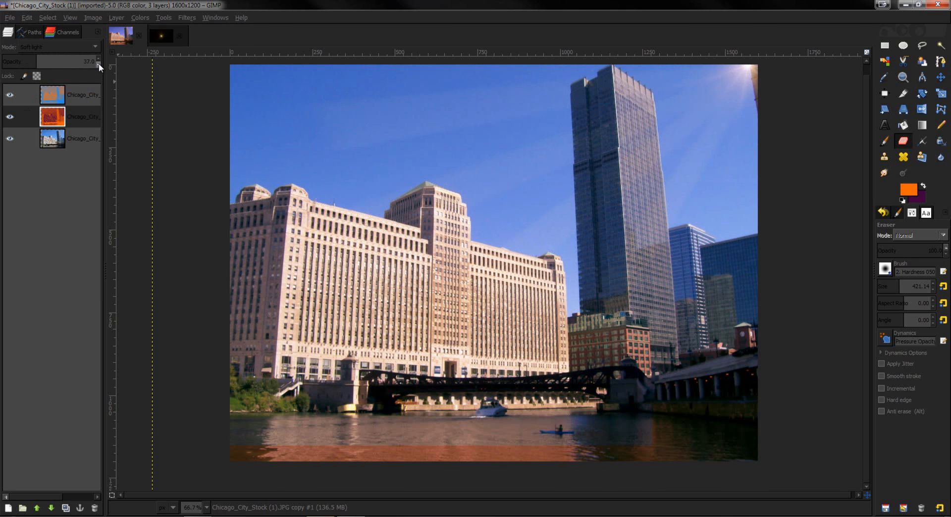
left_click(99, 64)
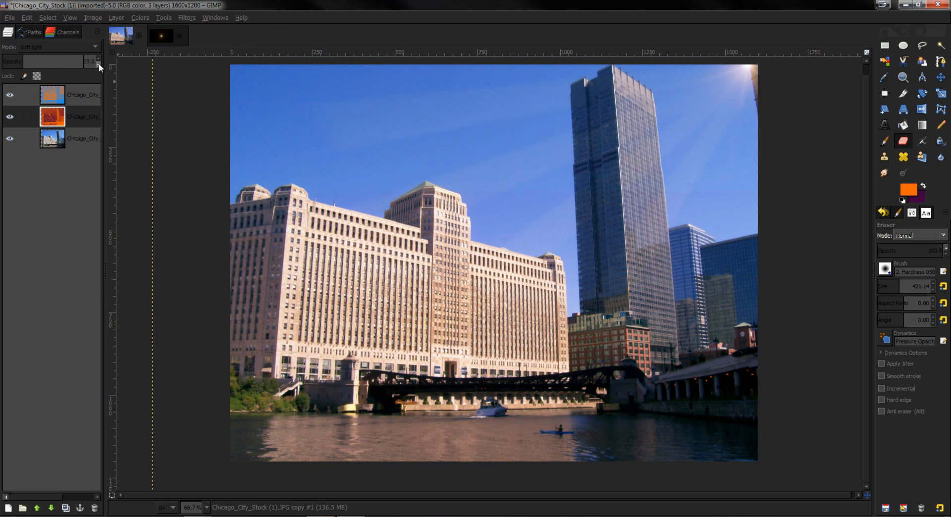
left_click(99, 59)
left_click(7, 96)
left_click(8, 95)
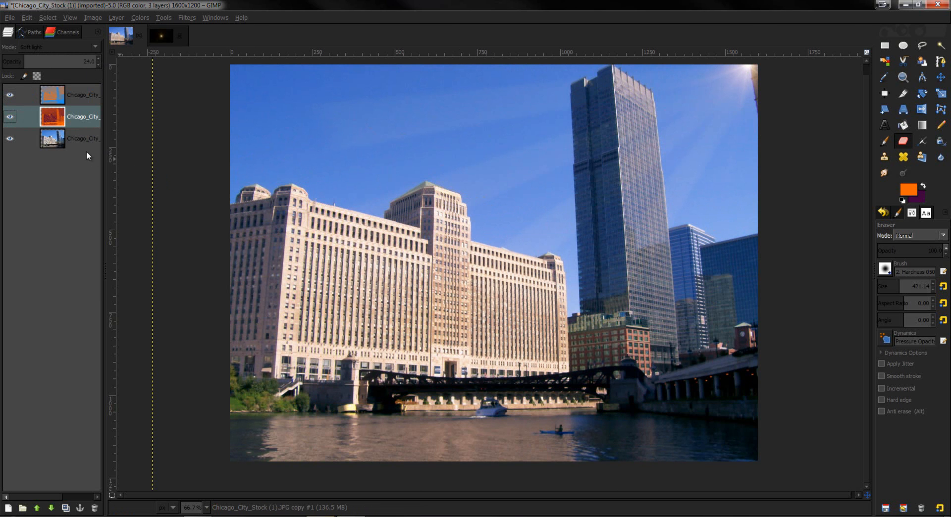
- Add a new transparent layer directly above the bottom photo layer
left_click(71, 134)
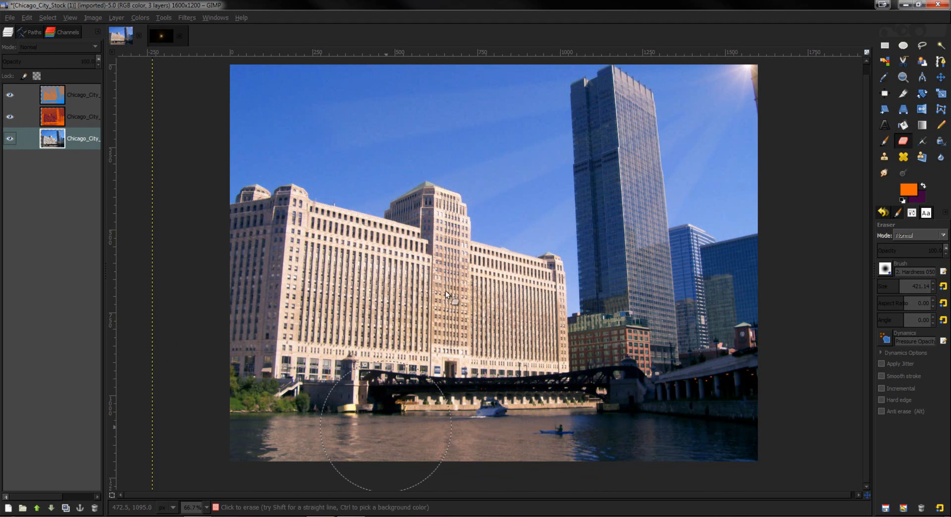
left_click(7, 508)
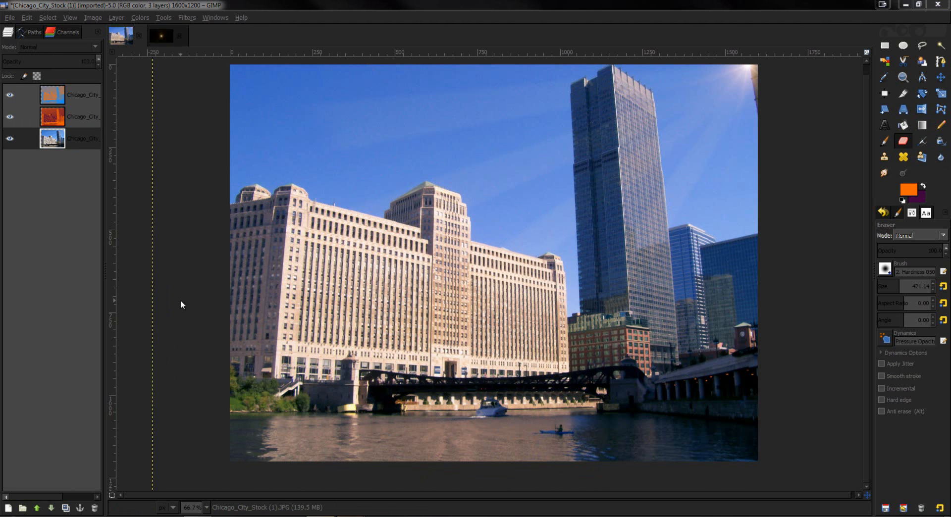
key("Return")
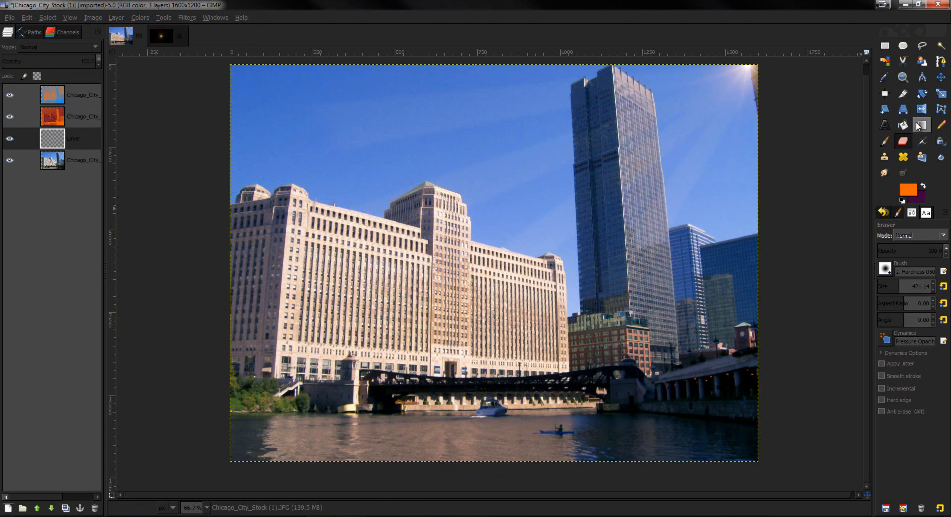
- Set the foreground color to a dark green with the HTML value 008000
left_click(908, 188)
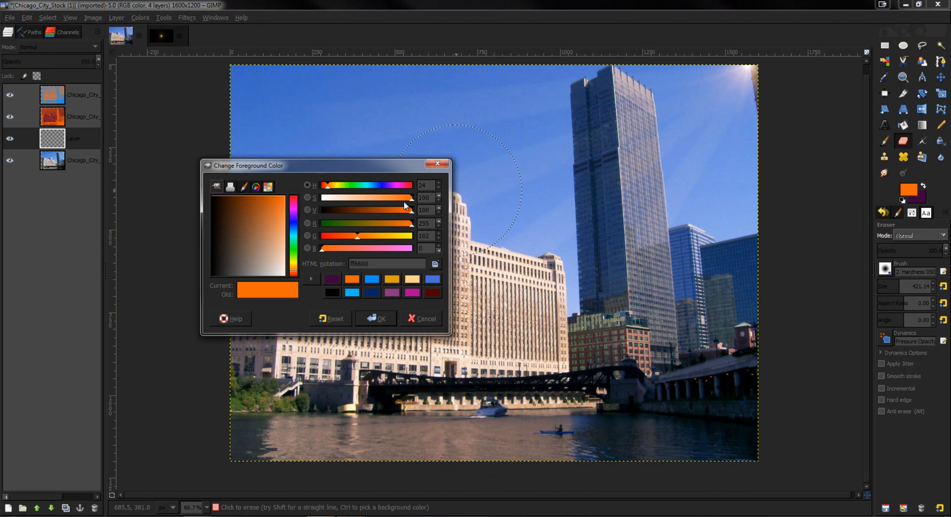
left_click_drag(352, 224, 373, 212)
left_click(372, 210)
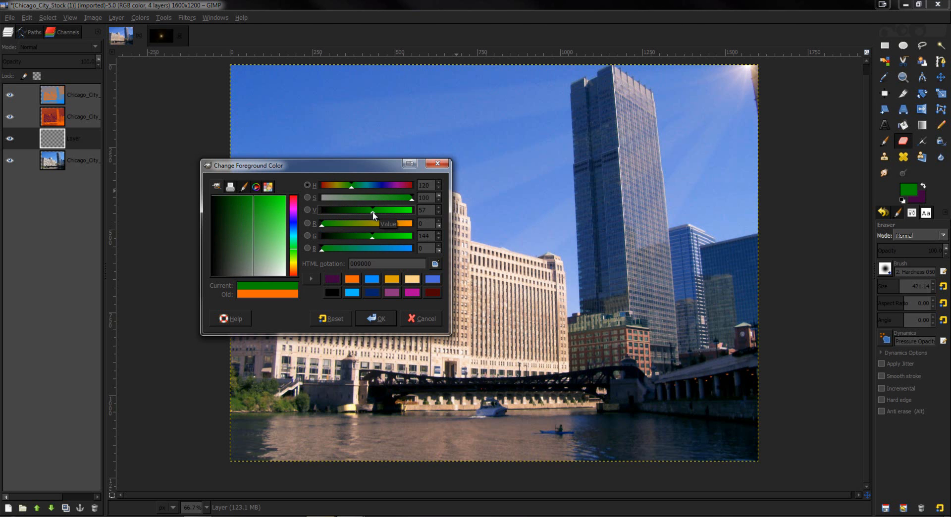
left_click(367, 210)
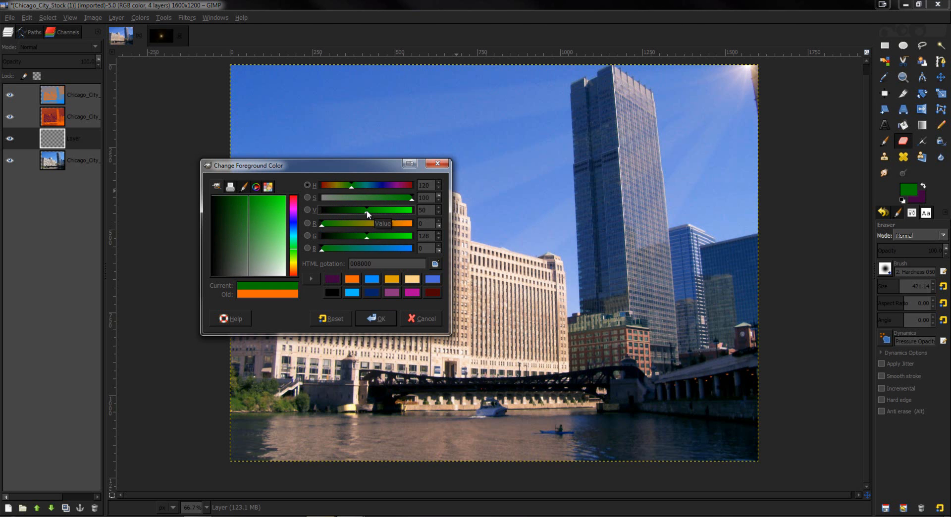
left_click(375, 318)
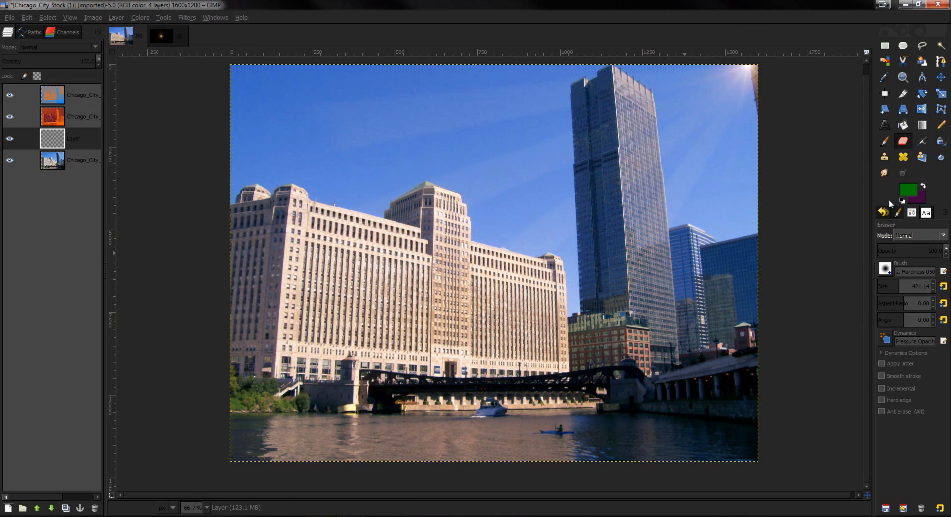
- Paint over the riverside bushes in green with the Paintbrush at a brush size of about 57
scroll(229, 414, "up", 4)
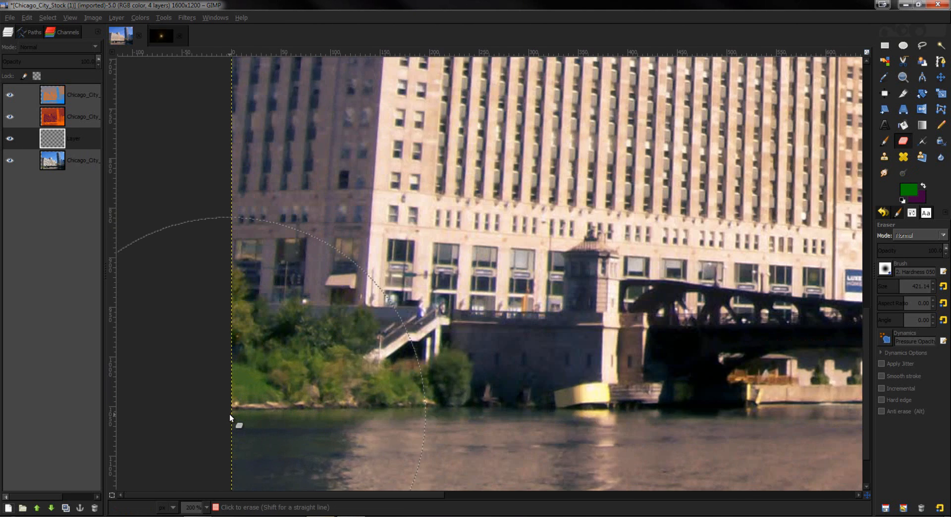
left_click_drag(912, 292, 884, 293)
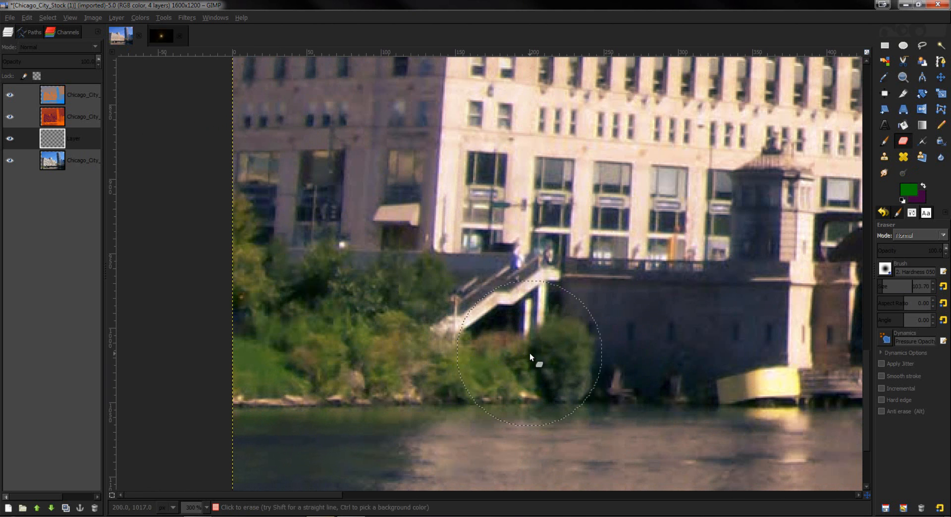
left_click_drag(883, 290, 880, 291)
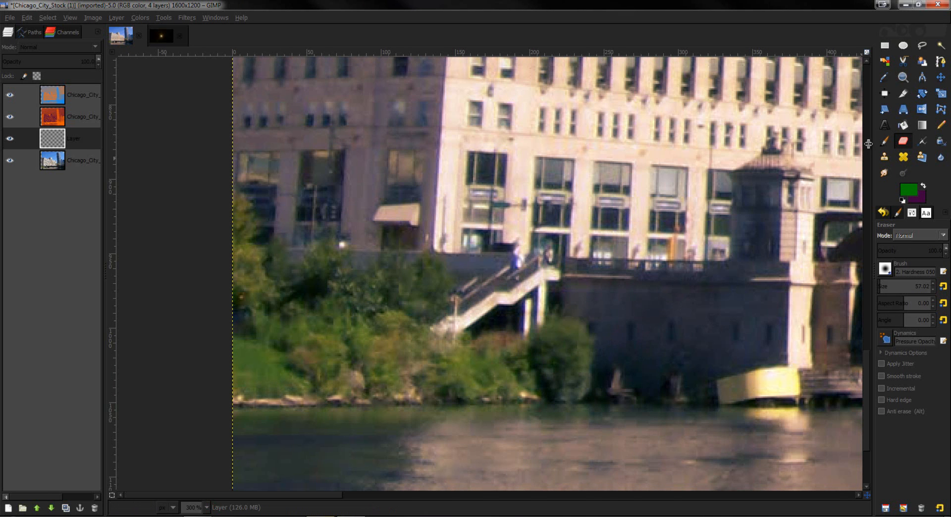
key("p")
mouse_move(552, 345)
left_mouse_down()
mouse_move(498, 371)
mouse_move(471, 365)
mouse_move(440, 346)
mouse_move(415, 307)
mouse_move(415, 280)
left_mouse_up()
mouse_move(352, 296)
left_mouse_down()
mouse_move(257, 239)
mouse_move(248, 221)
mouse_move(259, 358)
mouse_move(248, 392)
mouse_move(500, 385)
mouse_move(284, 343)
mouse_move(376, 340)
left_mouse_up()
left_click_drag(566, 364, 399, 384)
left_click_drag(252, 380, 358, 316)
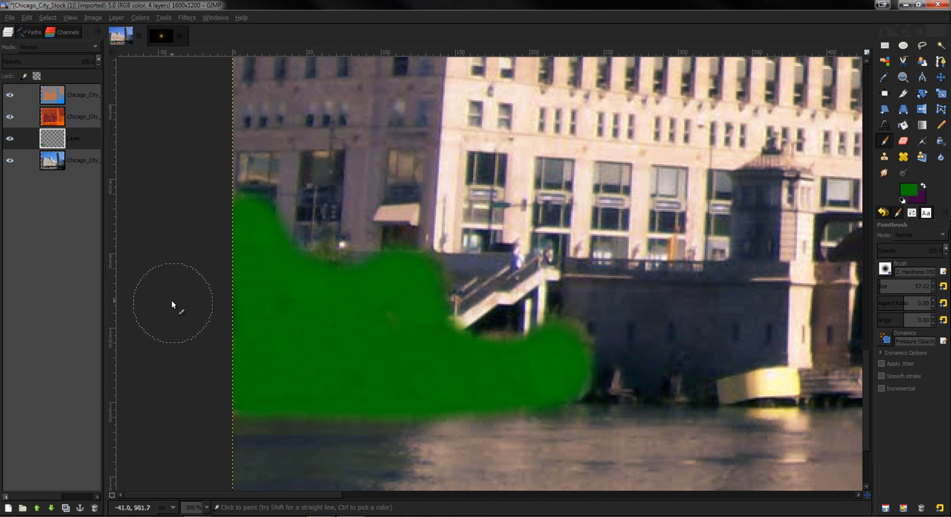
- Blend the green paint layer in Overlay mode at 22% opacity, and toggle its visibility to compare the bushes
left_click(82, 49)
left_click(44, 172)
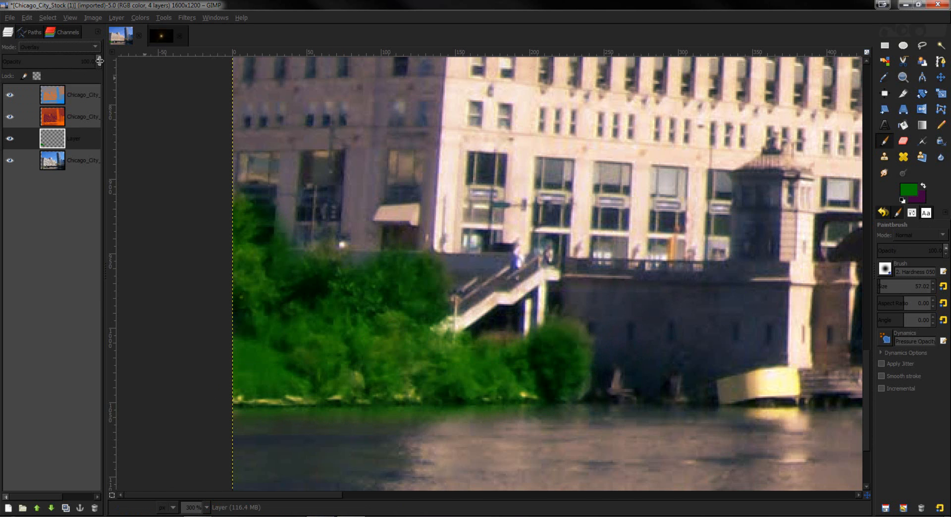
left_click_drag(96, 64, 96, 64)
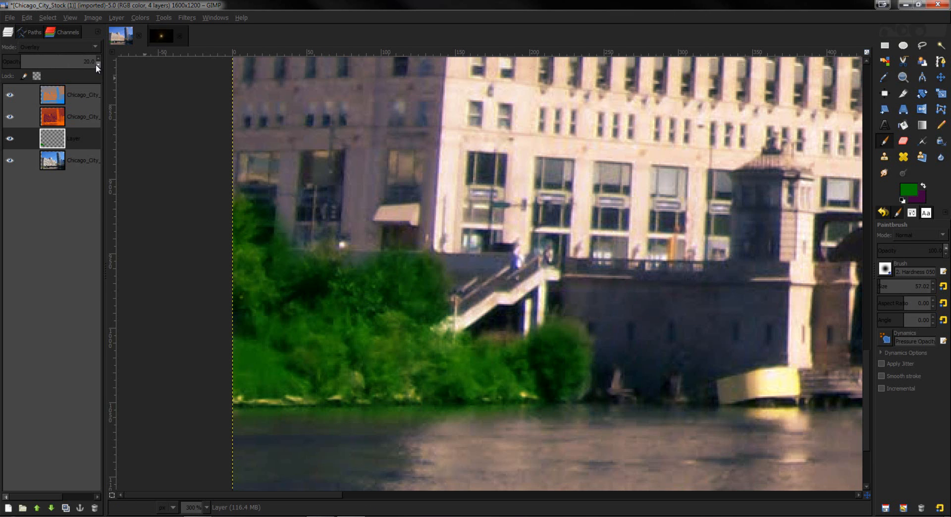
left_click(96, 59)
left_click(96, 58)
scroll(406, 258, "down", 3)
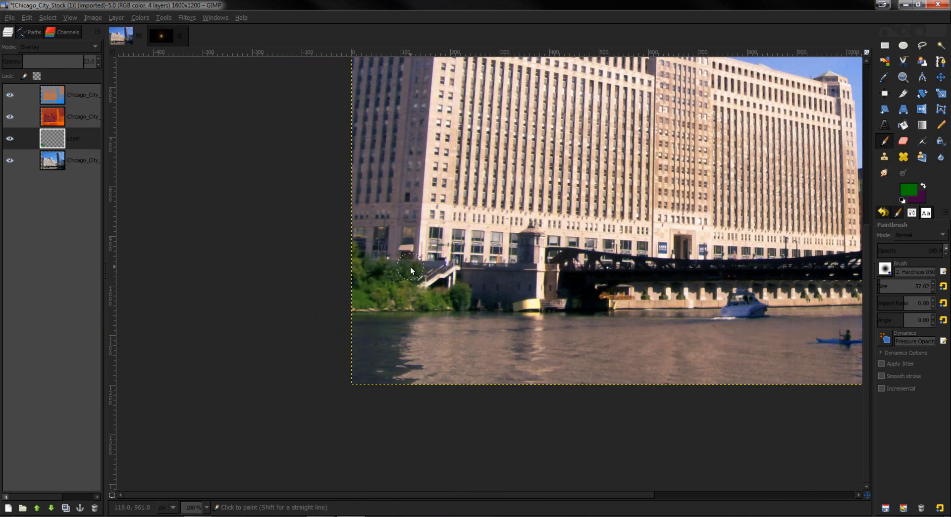
scroll(410, 270, "down", 1)
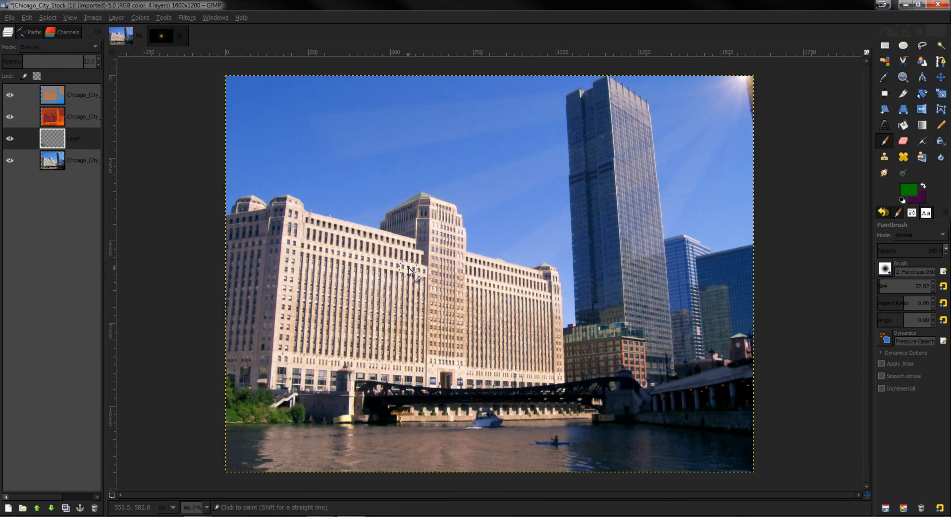
left_click(12, 140)
left_click(10, 139)
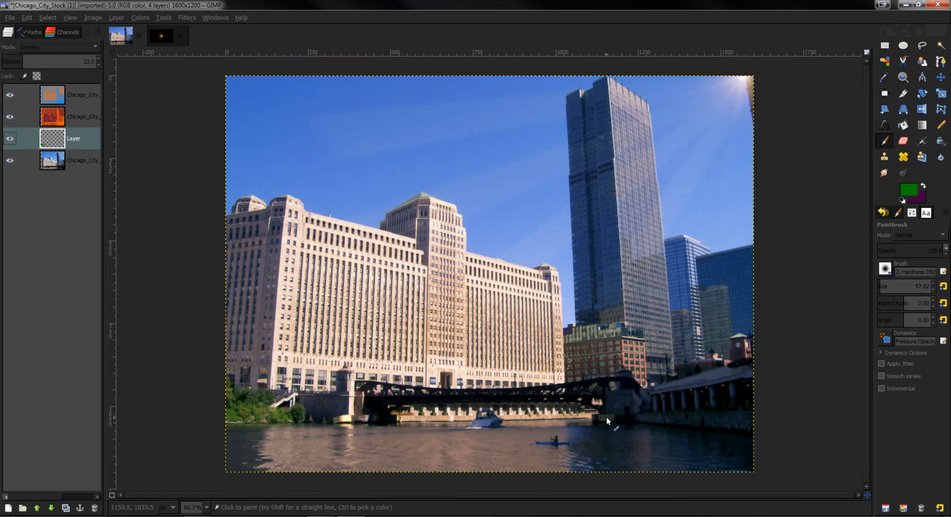
- Select the bottom photo layer and trace the underside and front end of the kayak with the Paths tool
left_click(67, 165)
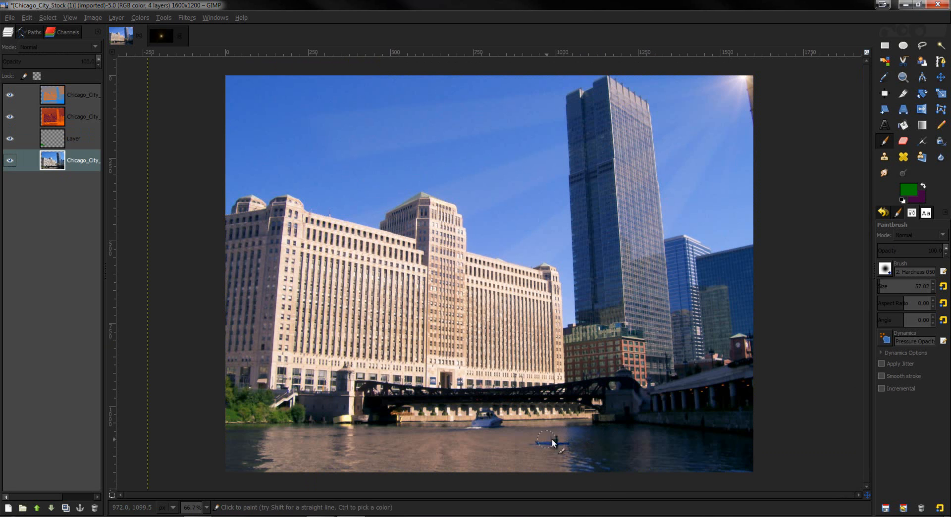
scroll(587, 450, "up", 4)
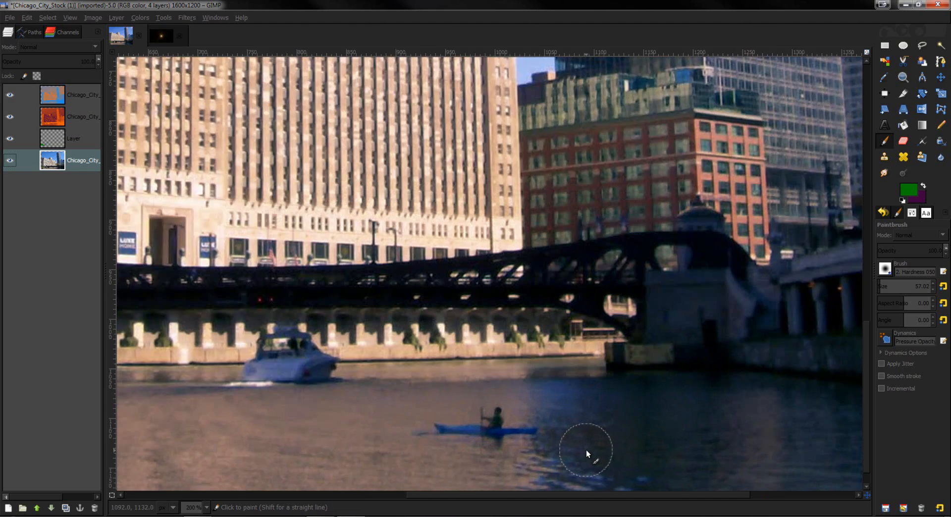
scroll(455, 432, "up", 1)
scroll(456, 434, "down", 2)
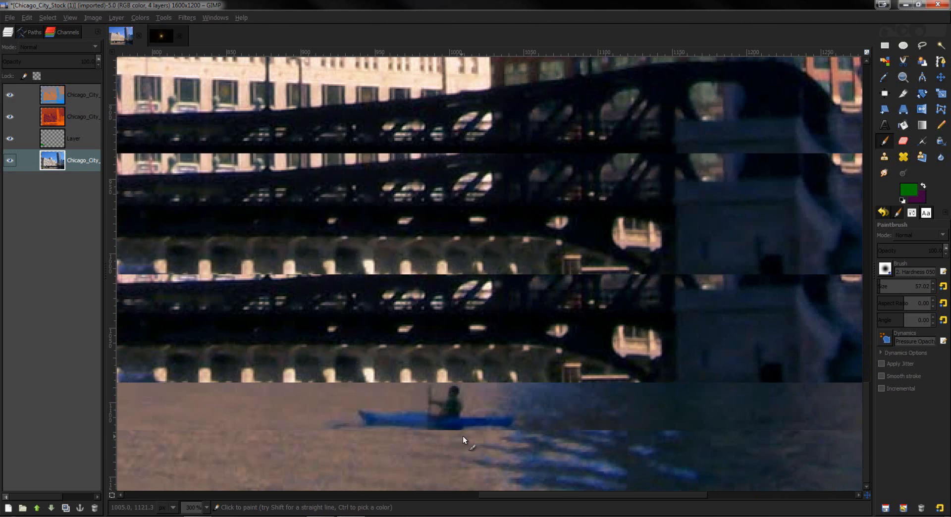
scroll(469, 414, "up", 1)
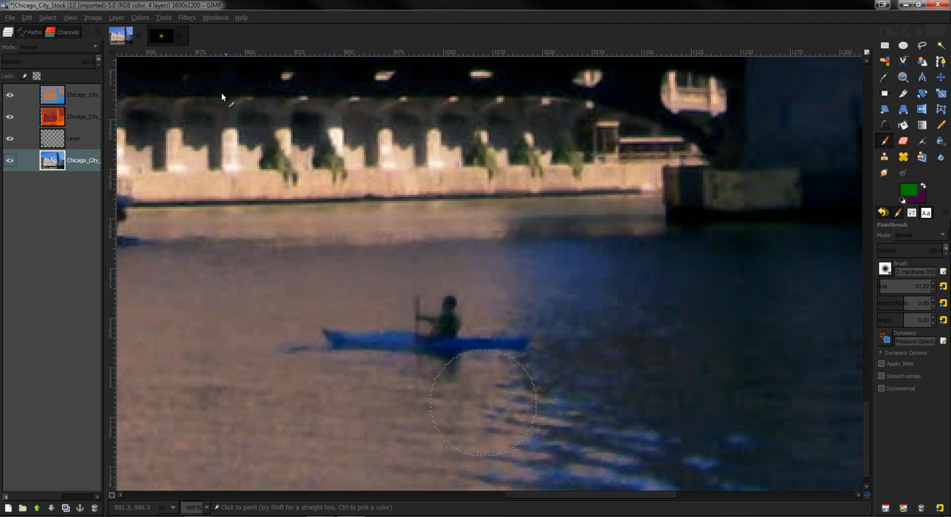
left_click(941, 61)
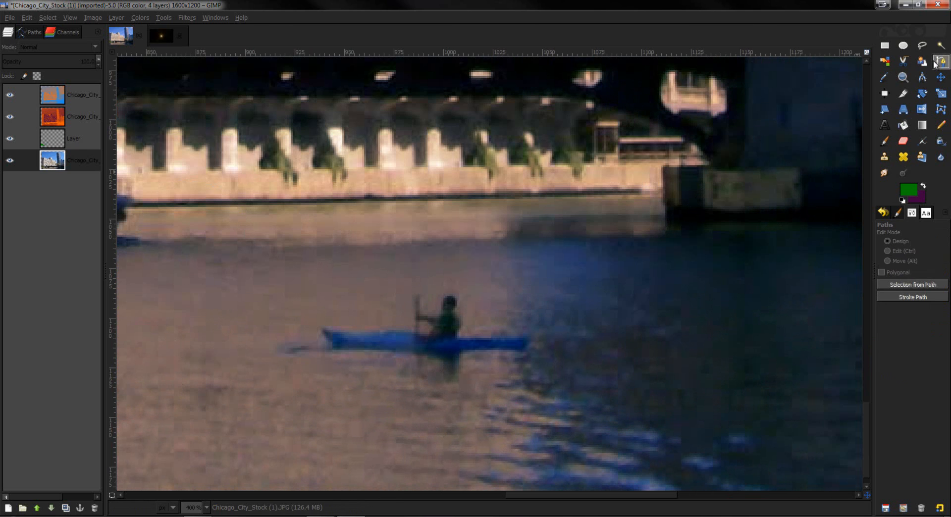
left_click(323, 331)
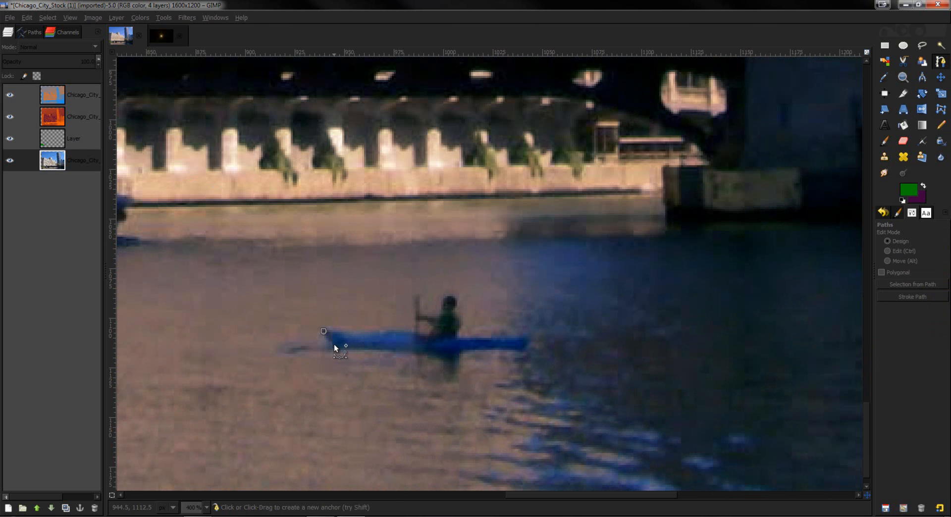
left_click(334, 346)
left_click(528, 339)
left_click(499, 336)
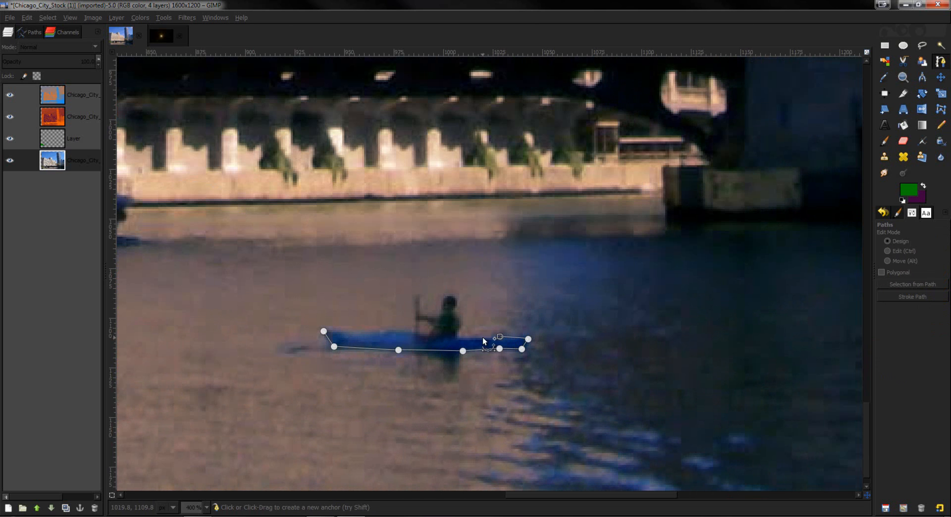
- Continue the path up around the paddler's back and head and along the arm to the paddle
left_click_drag(459, 327, 456, 310)
left_click(460, 320)
left_click(458, 310)
left_click(455, 296)
left_click(451, 295)
left_click(445, 305)
left_click(441, 310)
left_click(438, 315)
left_click_drag(433, 317, 425, 316)
left_click(419, 310)
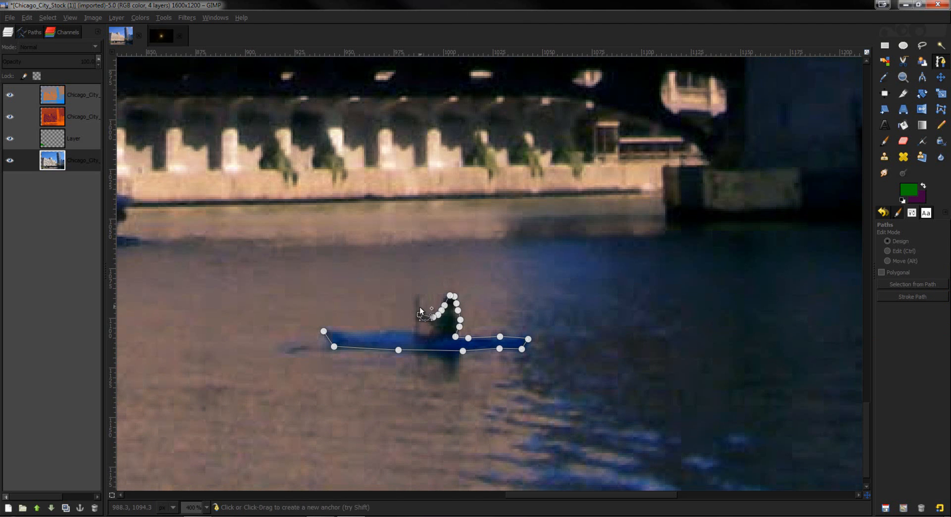
- Trace the paddle and the kayak's rear top edge, close the path at its start, and convert it into a selection
left_click(419, 296)
left_click(414, 308)
left_click(415, 330)
left_click(396, 330)
left_click(377, 333)
left_click(325, 331, "ctrl")
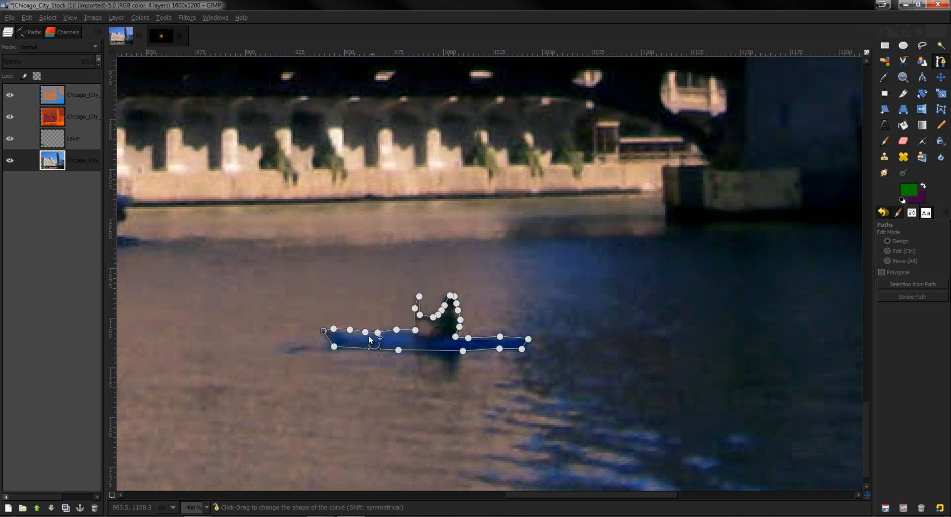
key("shift+v")
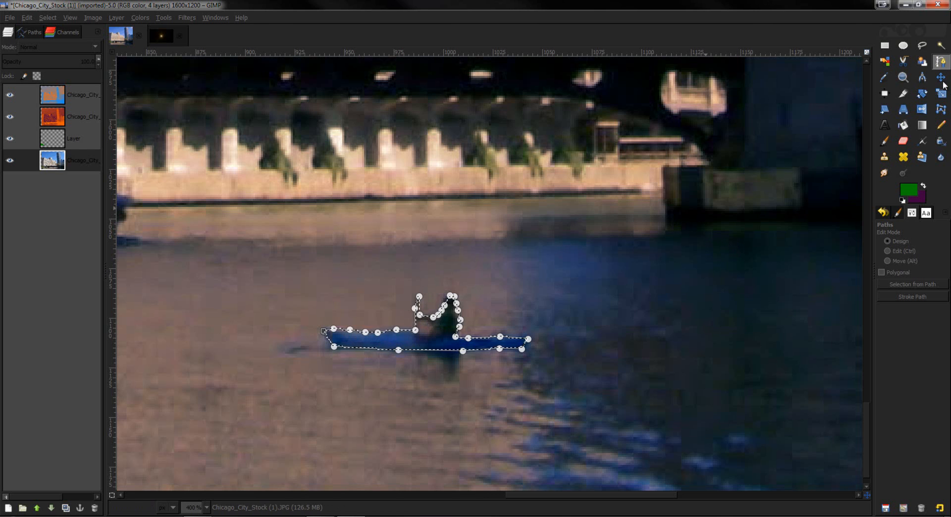
- Subtract the gap between the paddler's arm, the paddle and the kayak from the selection with the Free Select tool
left_click(922, 45)
left_click(911, 235)
left_click(427, 335)
left_click(420, 320)
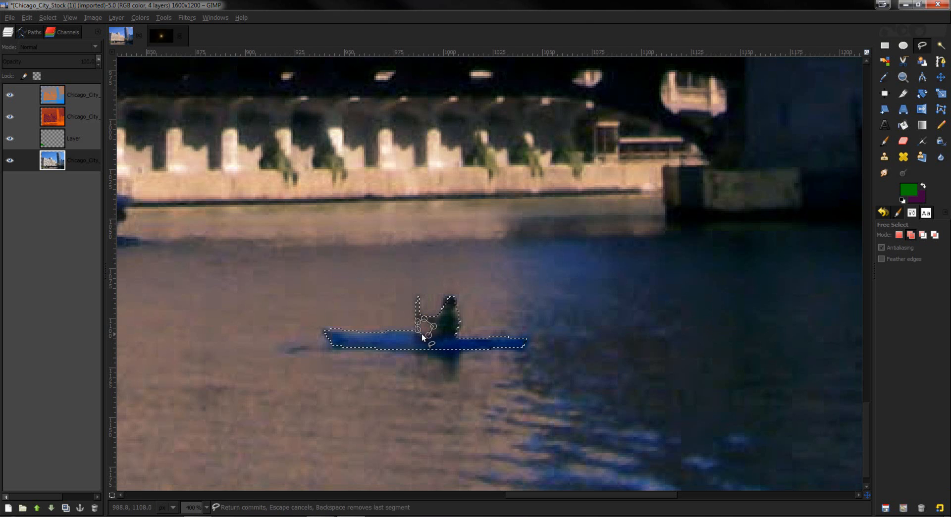
left_click(426, 335)
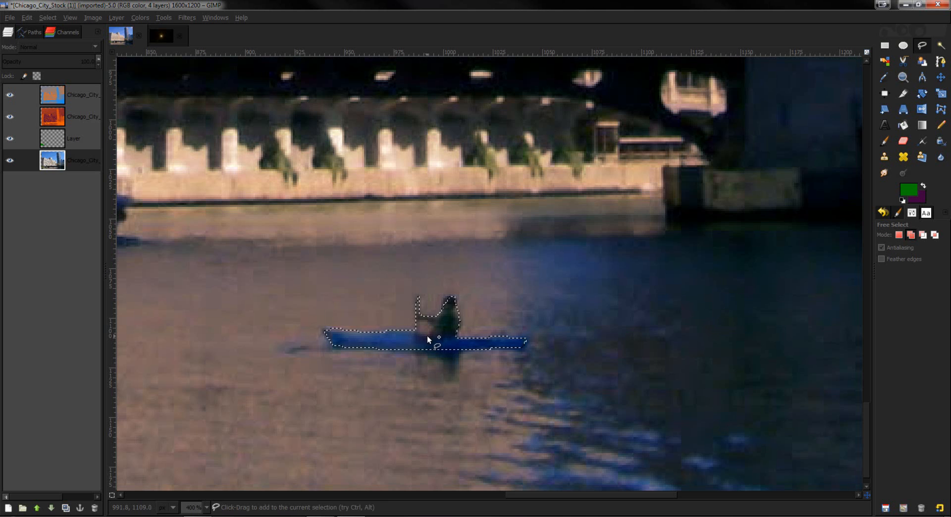
key("ctrl")
left_click(429, 334, "ctrl")
left_click(428, 331)
left_click(434, 326)
left_click(425, 321)
left_click(418, 321)
left_click(429, 333)
key("Return")
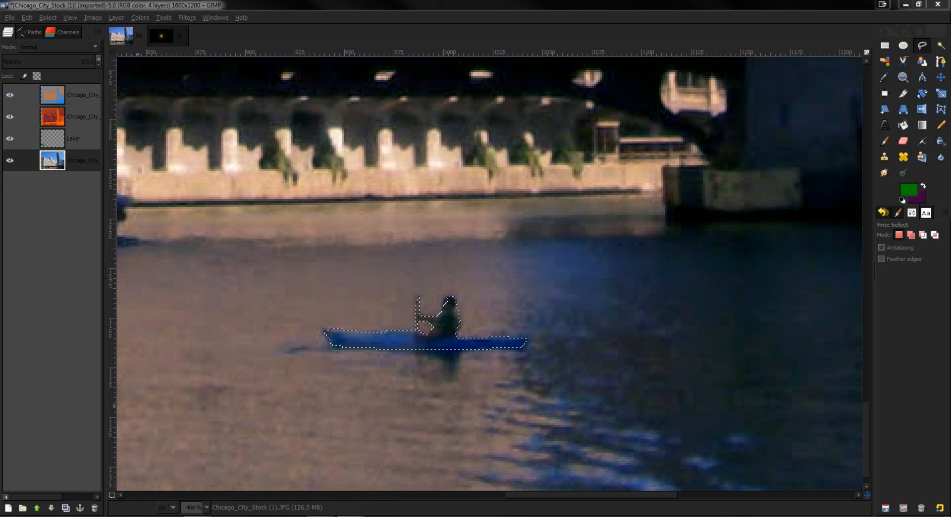
- Fill the kayak selection with black on a new transparent layer above the photo, and clear the selection
left_click(308, 269)
left_click(903, 125)
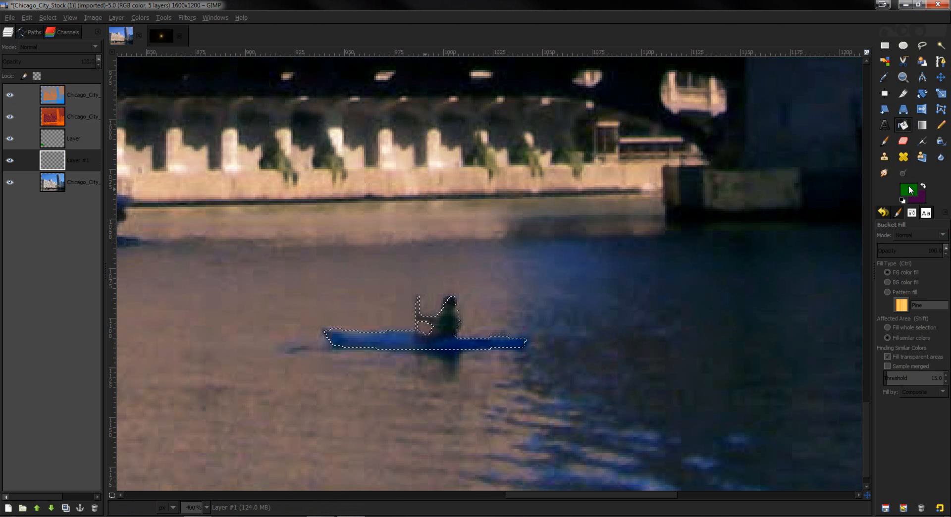
left_click(909, 189)
left_click(353, 292)
left_click(371, 318)
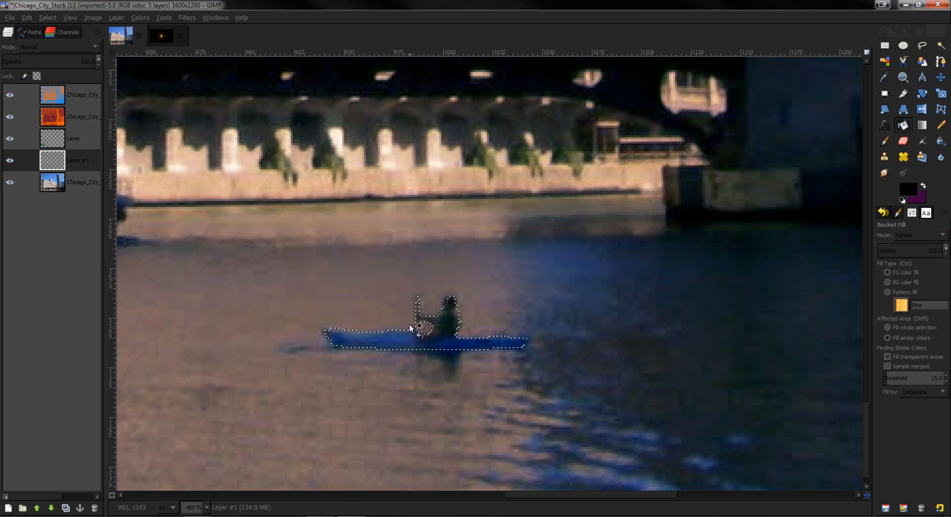
left_click(421, 341)
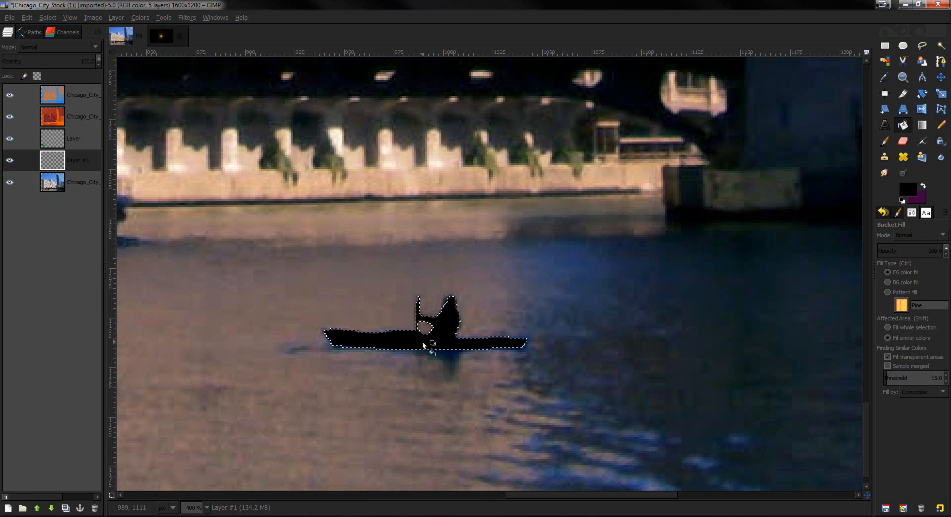
key("ctrl+shift+a")
- Try flipping the black kayak silhouette layer vertically, and flip it back
left_click(922, 110)
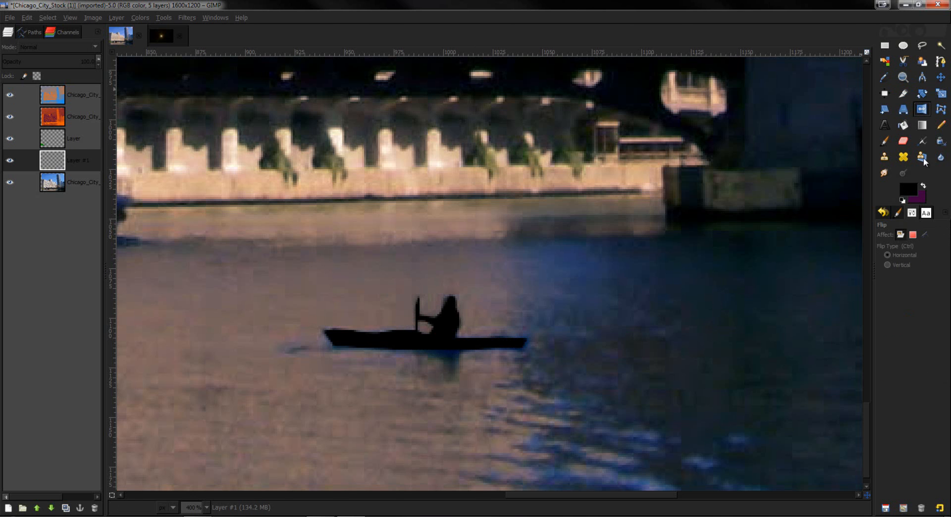
left_click(887, 264)
left_click(456, 351)
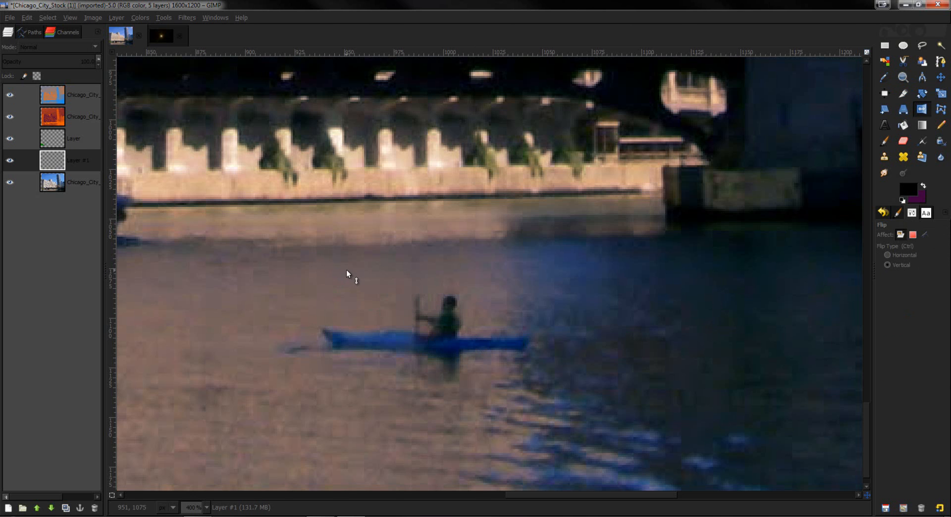
left_click(445, 328)
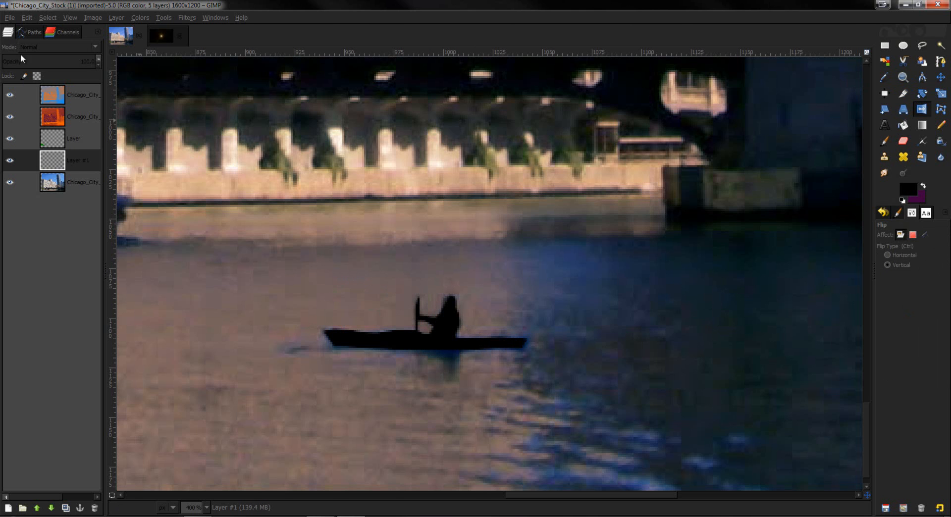
- Autocrop the black kayak silhouette layer to its contents
left_click(90, 17)
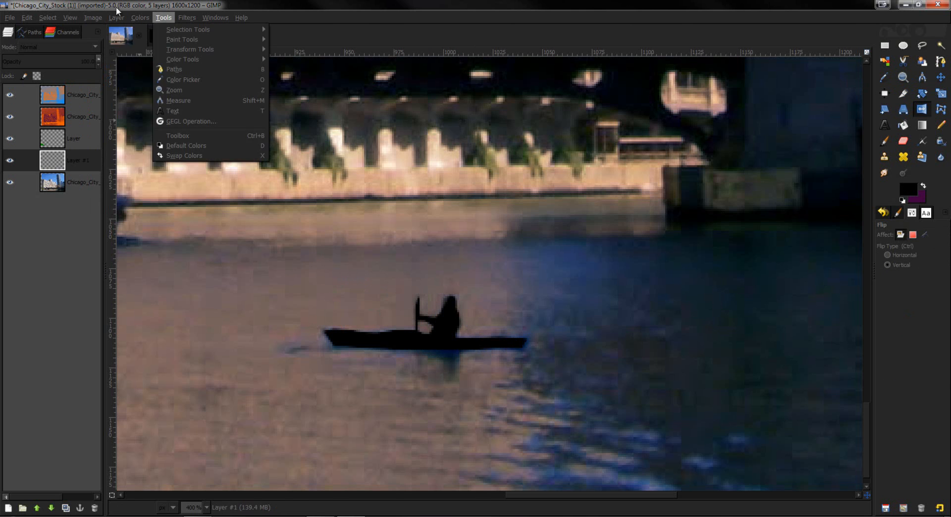
left_click(133, 191)
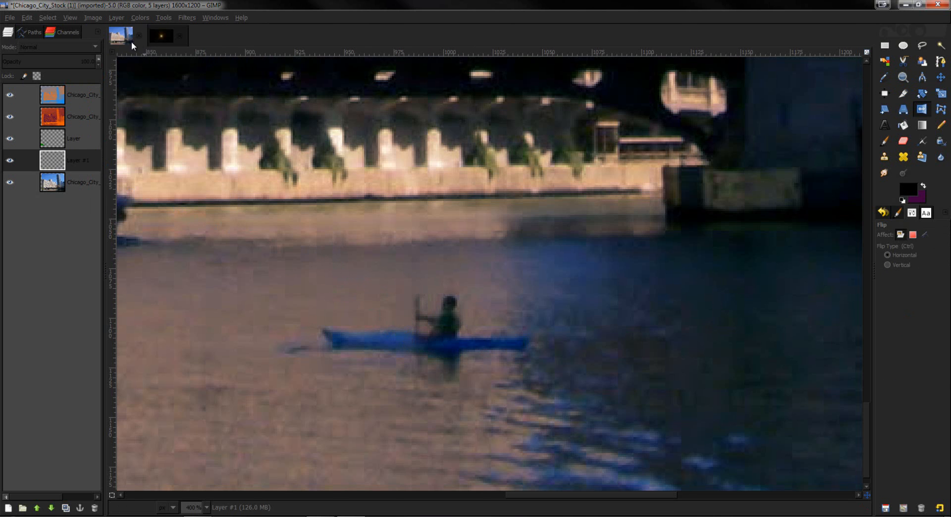
left_click(436, 344)
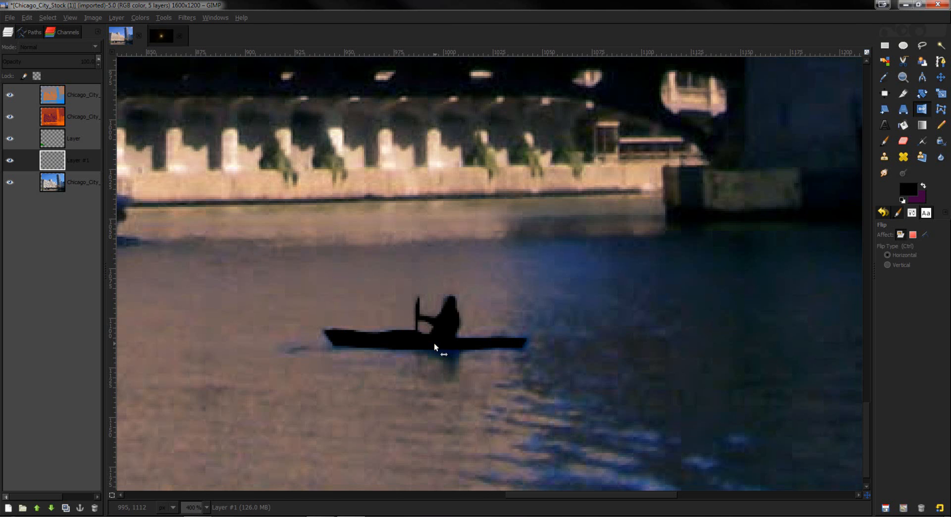
left_click(115, 17)
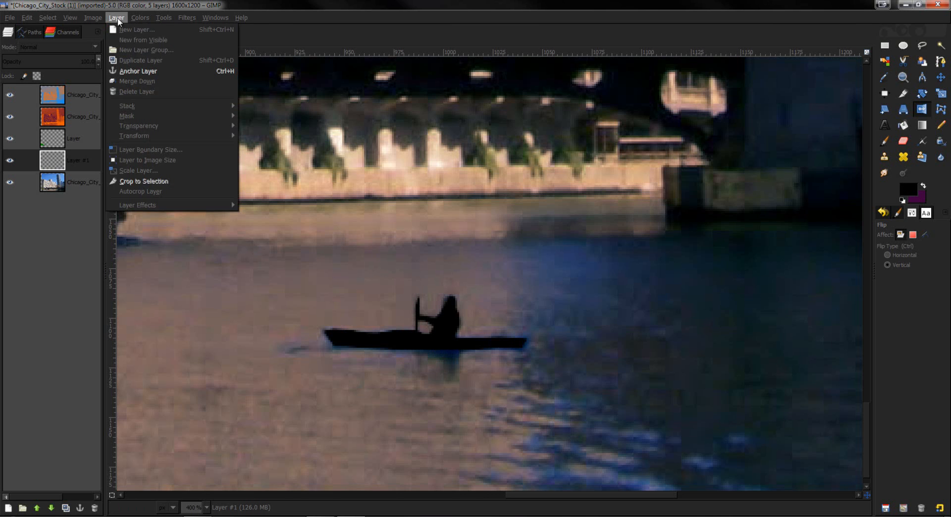
left_click(179, 192)
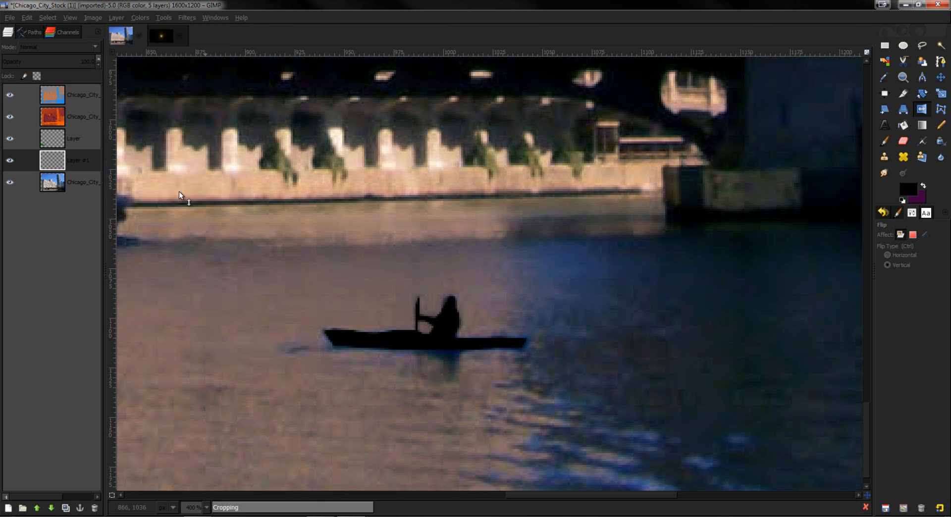
- Flip the cropped kayak silhouette vertically and move it directly beneath the kayak as a reflection
left_click(441, 328)
left_click(941, 77)
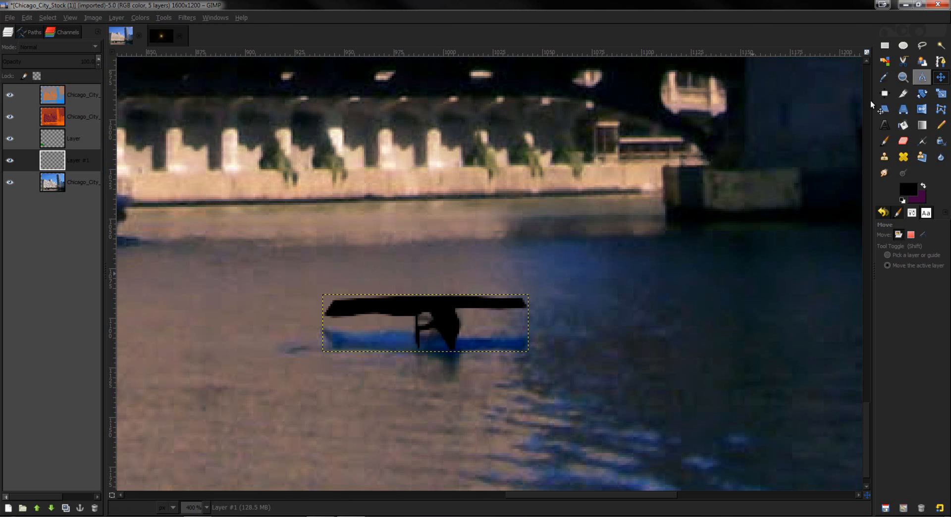
left_click_drag(451, 313, 455, 364)
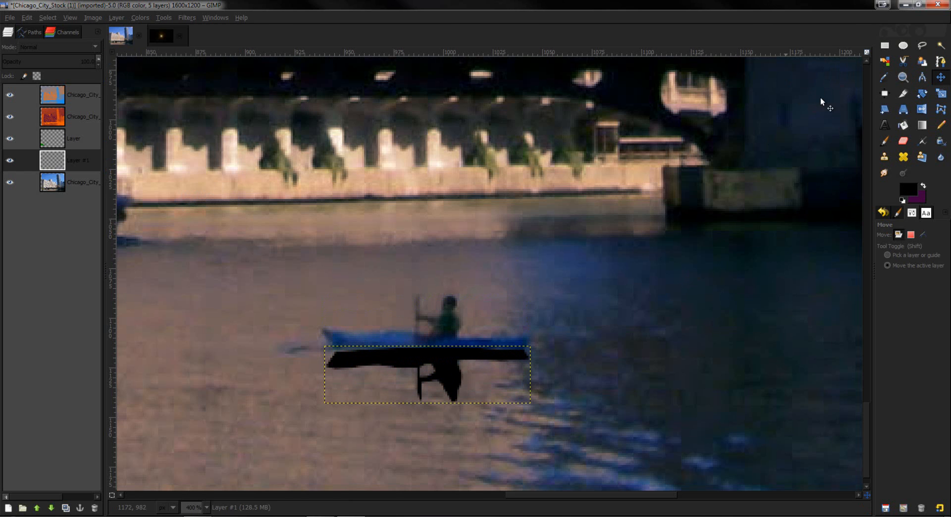
- Skew the reflection with the Perspective tool, pulling its lower left corner far outward and its lower right corner slightly outward
left_click(905, 108)
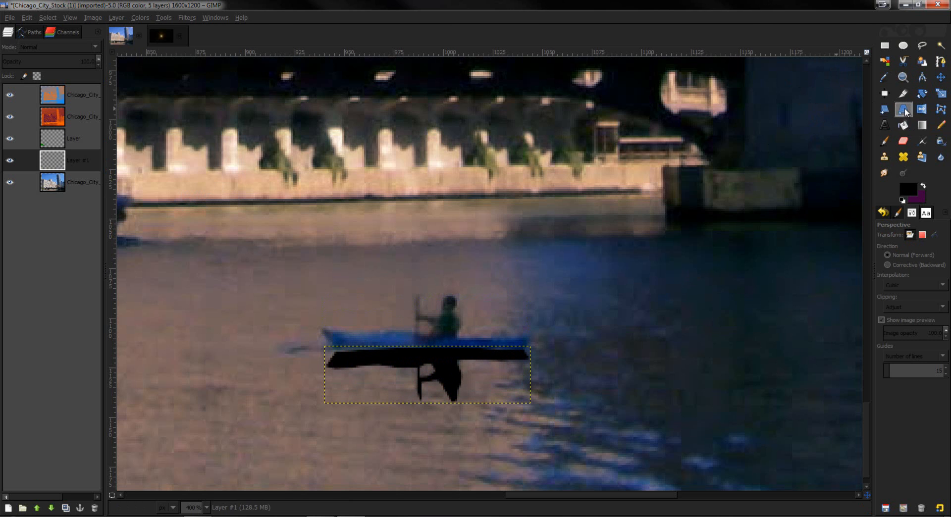
left_click(331, 403)
left_click_drag(330, 404, 262, 399)
left_click_drag(532, 402, 542, 402)
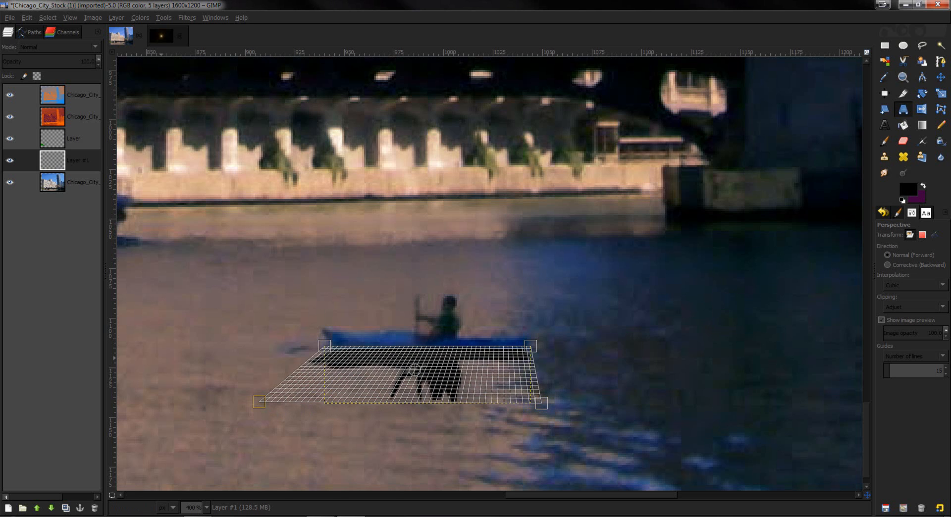
key("Return")
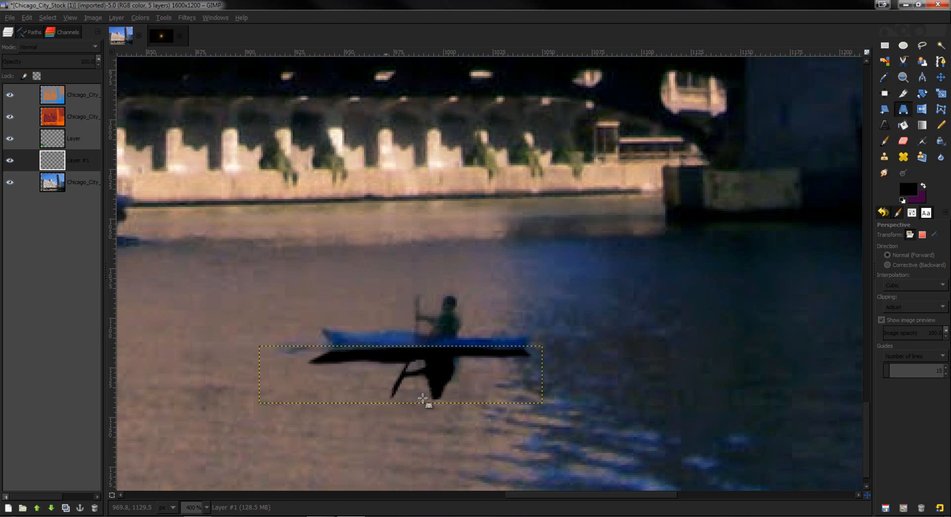
- Set the reflection layer's blend mode to Overlay and its opacity to 45
left_click(72, 44)
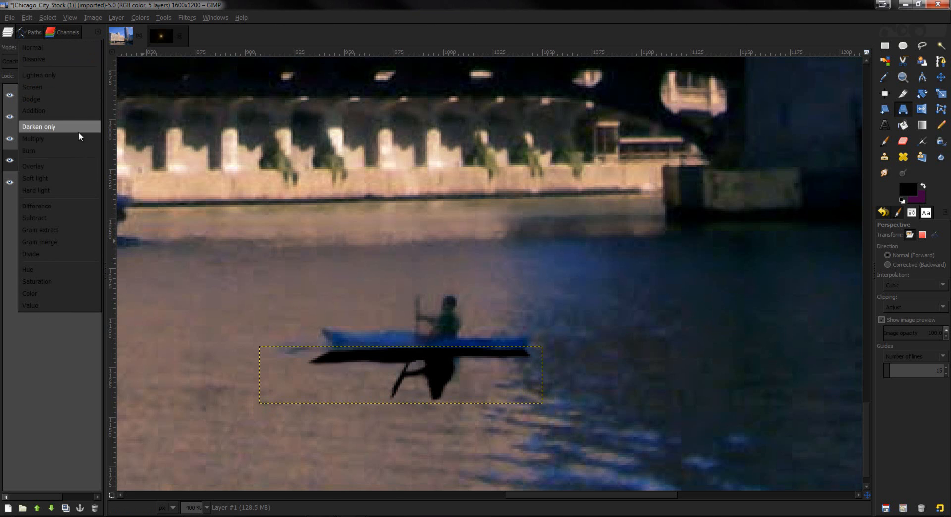
left_click(68, 167)
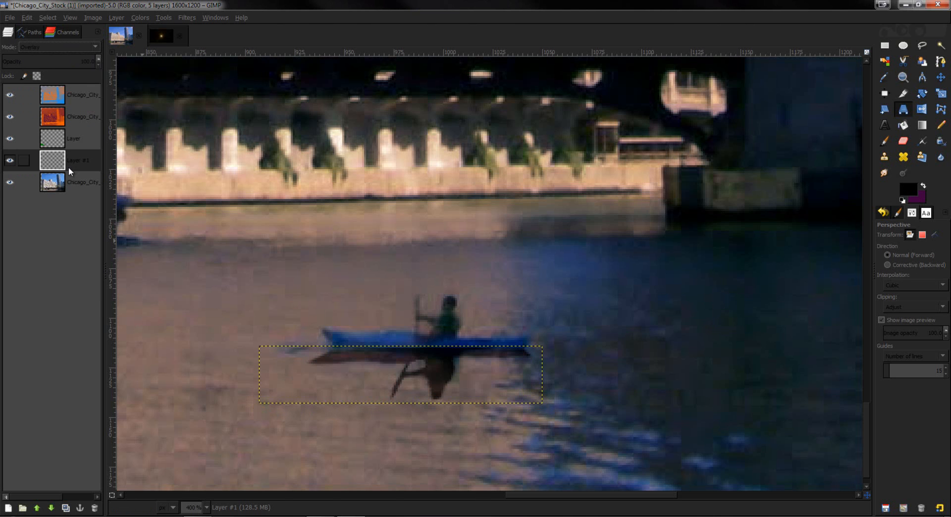
left_click(100, 67)
left_click_drag(100, 67, 98, 58)
- Soften the kayak reflection with a Gaussian Blur and set its layer opacity to 61
left_click(183, 19)
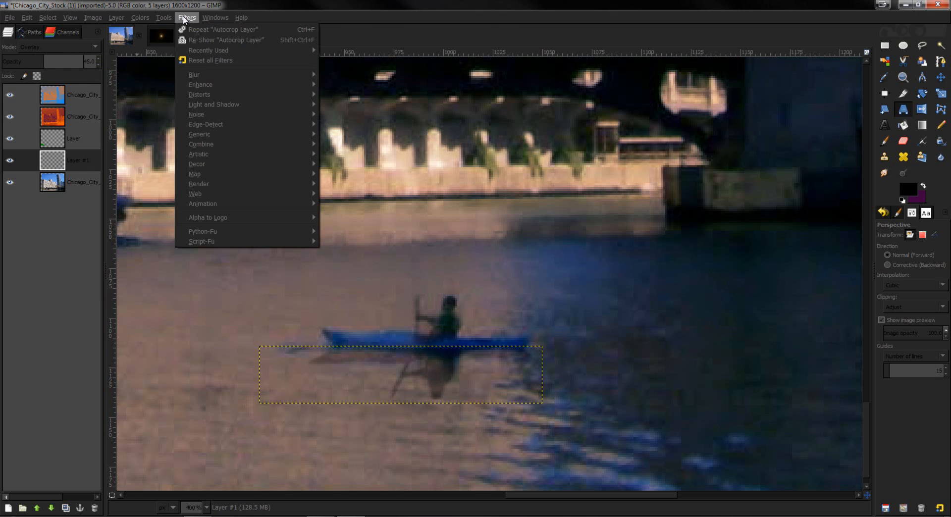
mouse_move(204, 75)
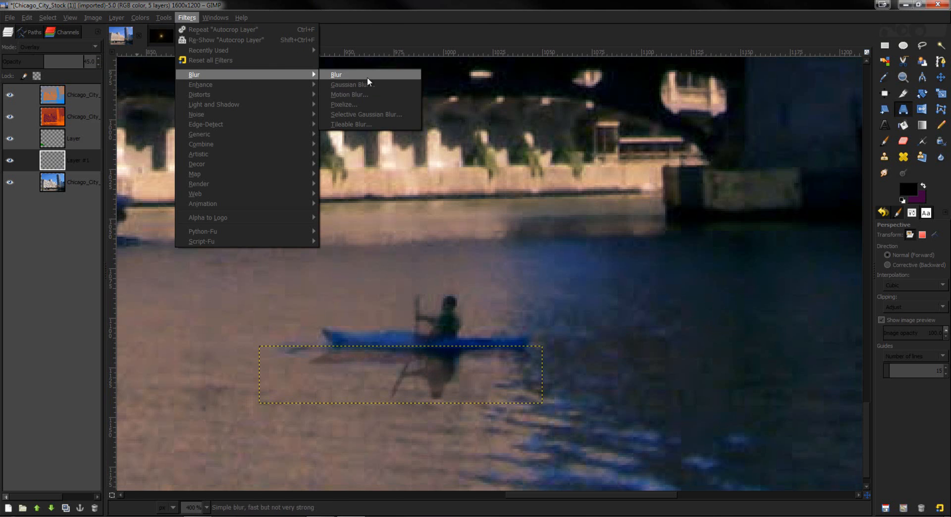
left_click(364, 82)
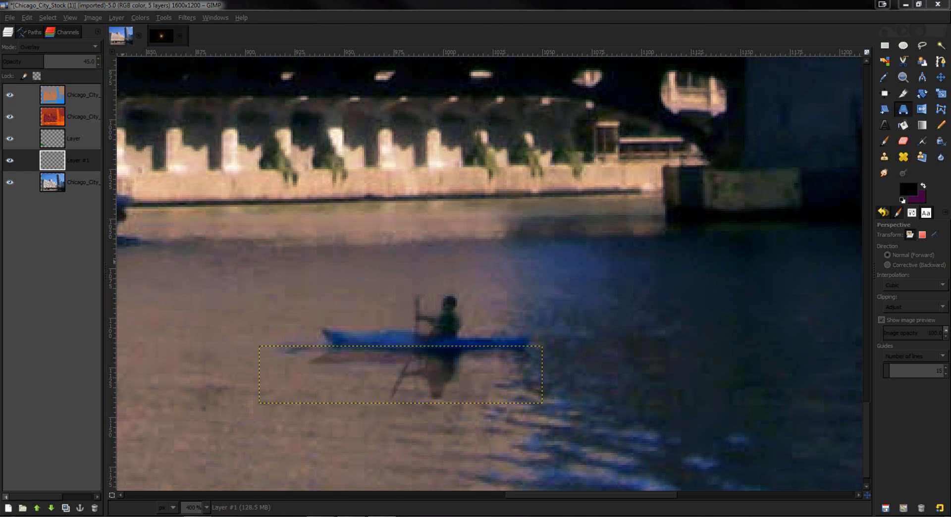
key("Return")
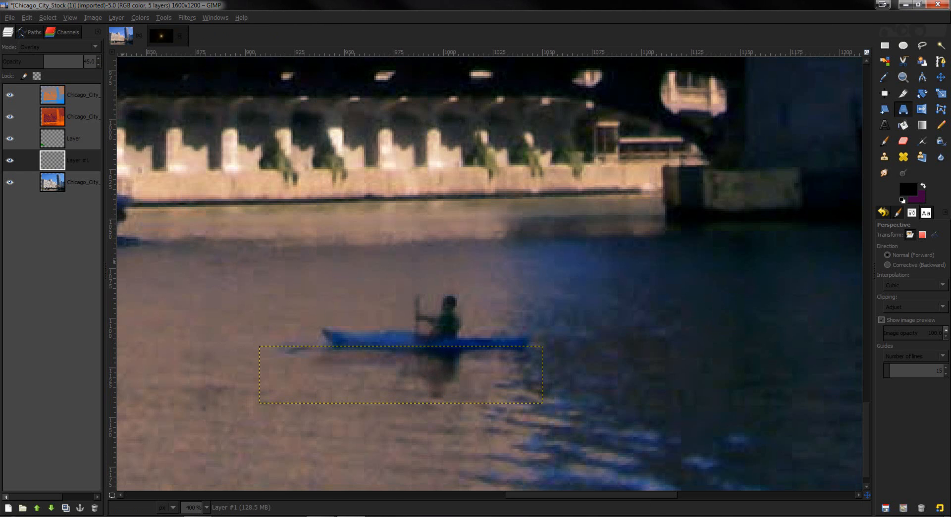
scroll(99, 58, "up", 9)
- Set the opacity of the orange-red Soft light tint layer to 35 while viewing the whole photo
scroll(100, 58, "down", 3)
scroll(388, 272, "down", 2)
scroll(388, 272, "down", 3)
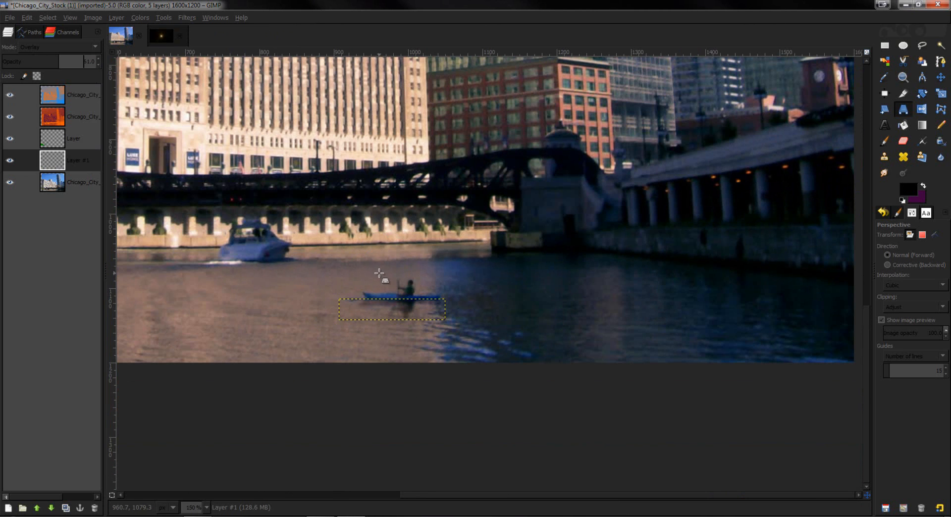
scroll(382, 275, "up", 2)
scroll(379, 274, "down", 1)
left_click(377, 275)
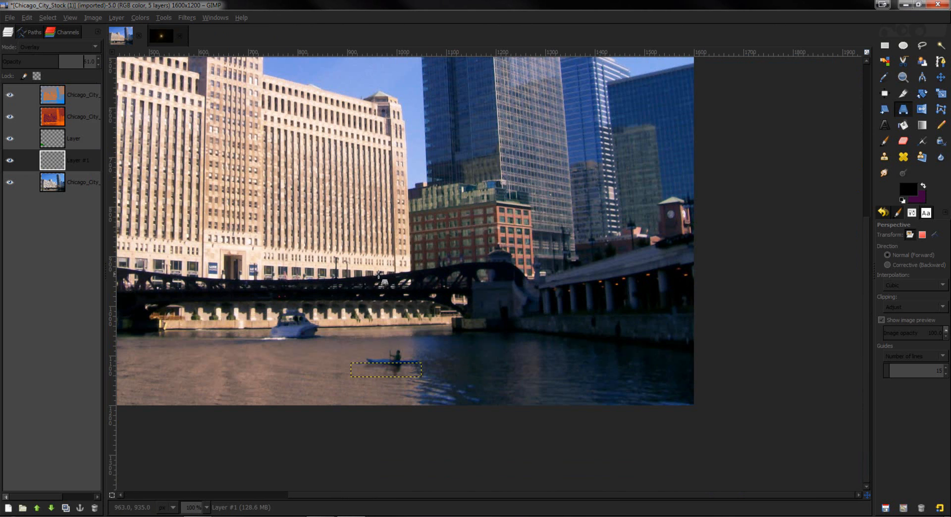
scroll(372, 232, "down", 1)
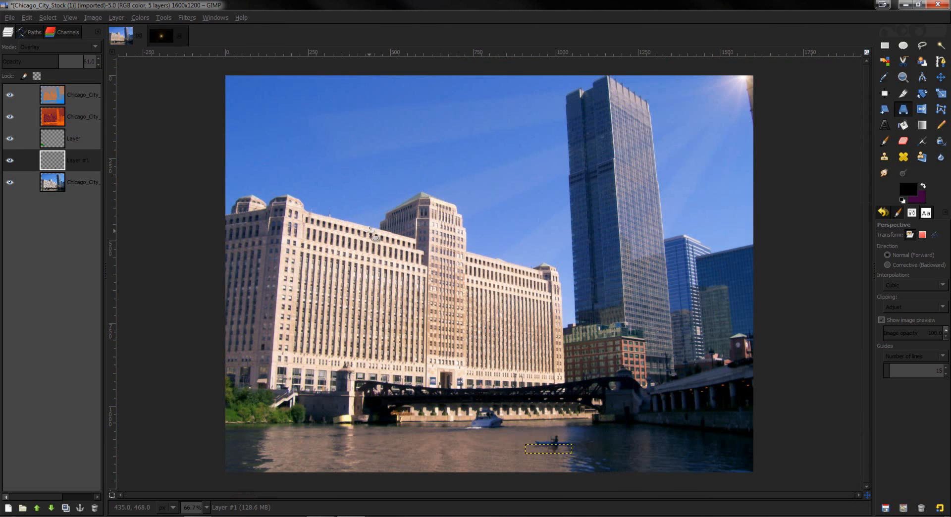
left_click(75, 180)
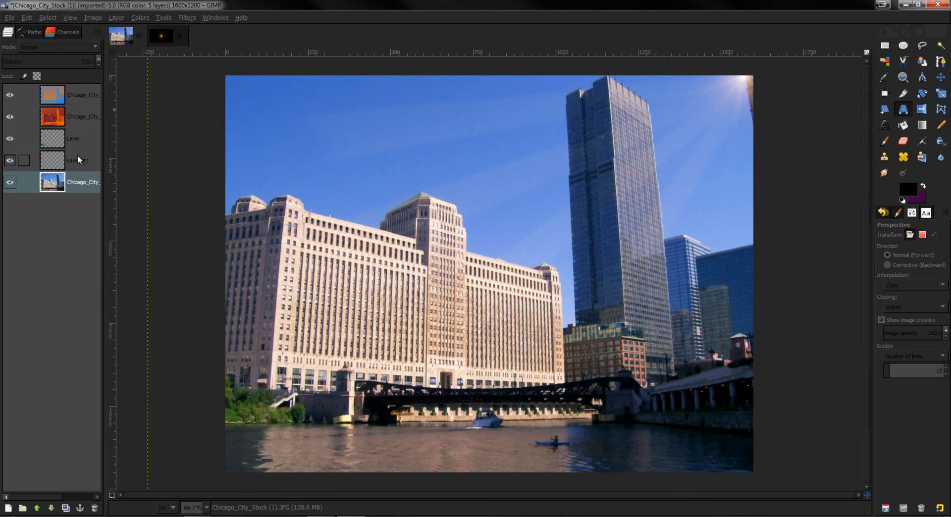
left_click(75, 139)
left_click(75, 114)
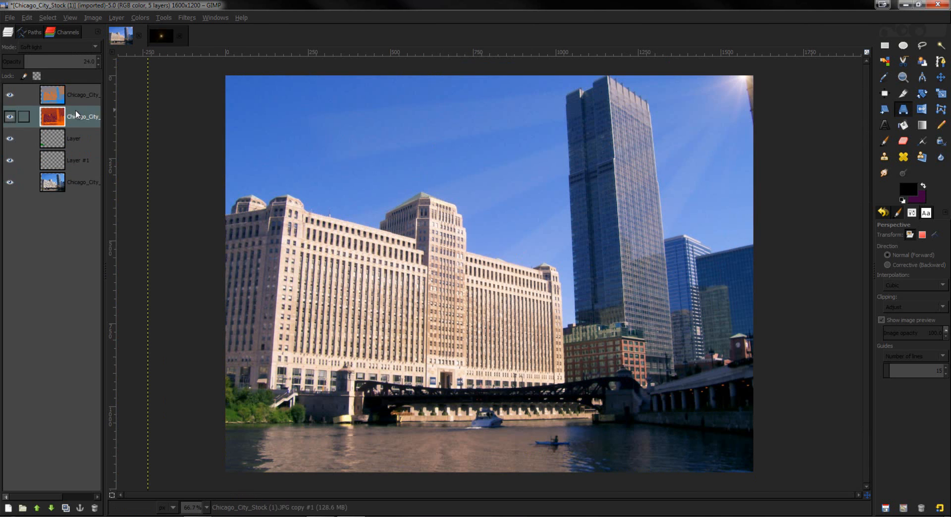
left_click(99, 57)
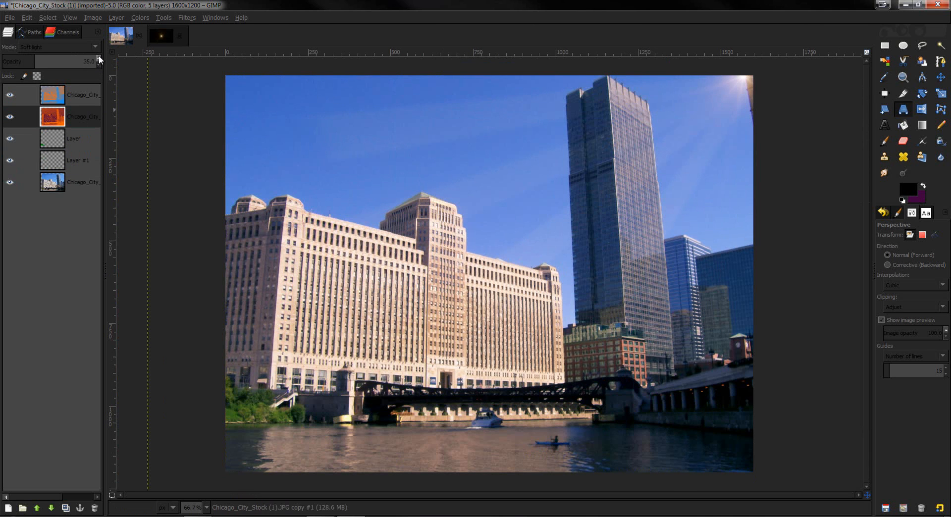